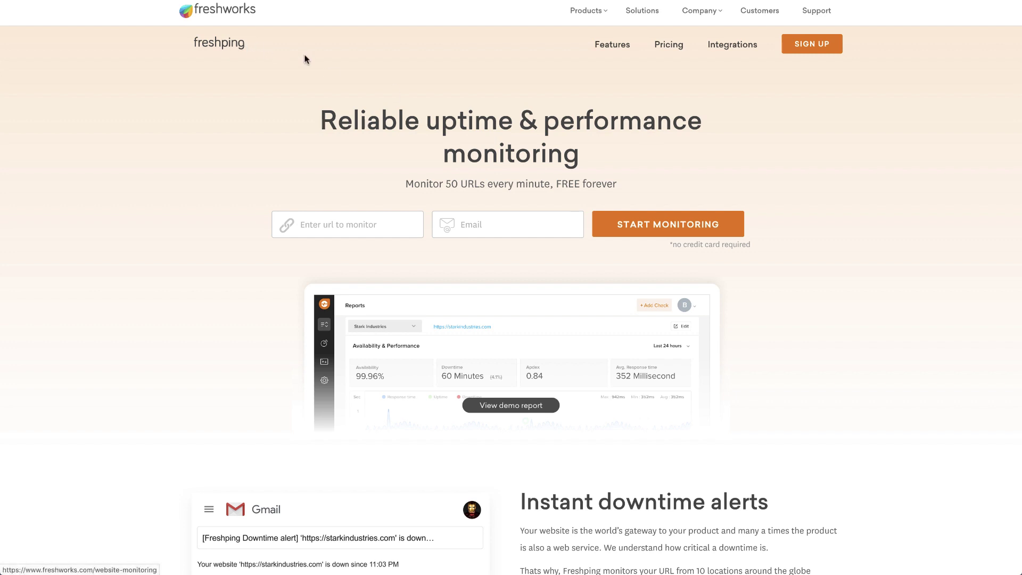
pyautogui.scroll(-1, 444, 199)
pyautogui.scroll(-1, 444, 200)
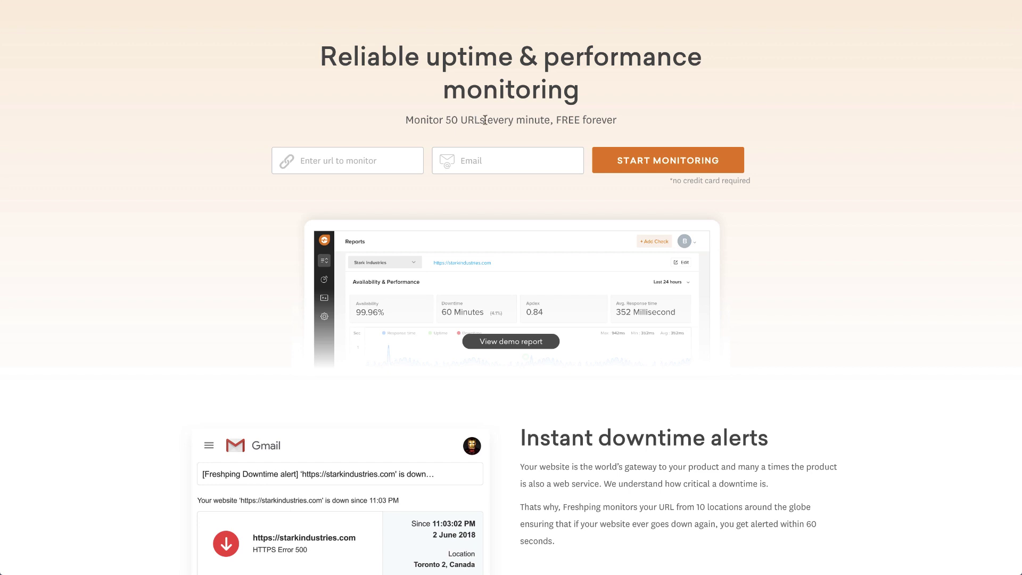
pyautogui.scroll(-3, 521, 297)
pyautogui.scroll(-2, 531, 347)
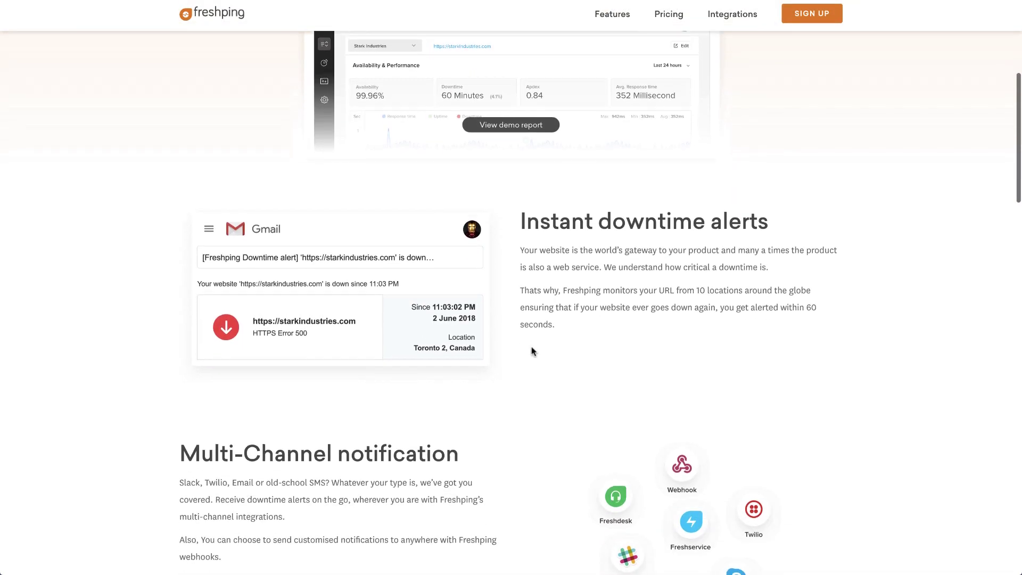
pyautogui.scroll(-3, 532, 349)
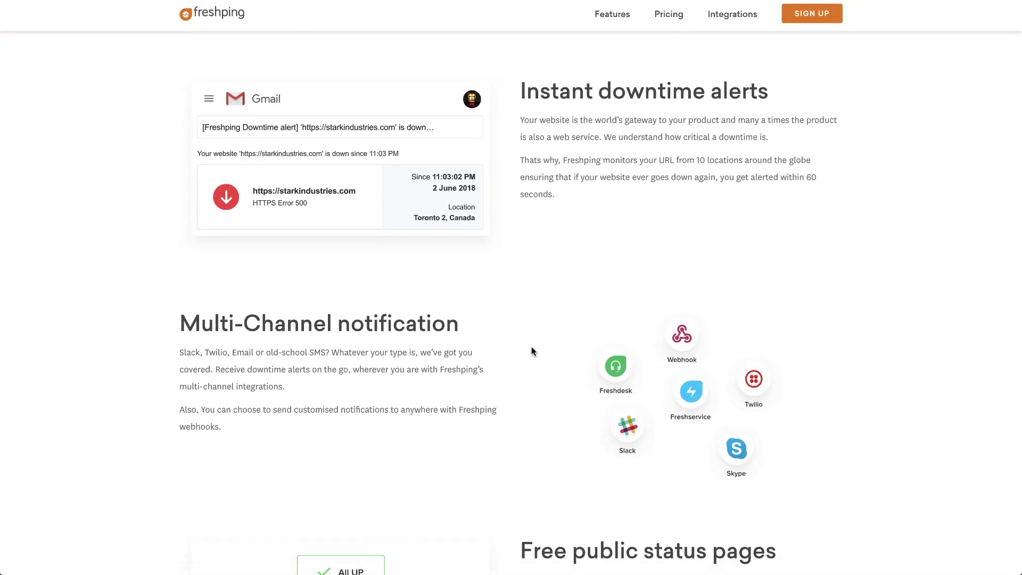
pyautogui.scroll(-2, 532, 349)
pyautogui.scroll(-4, 532, 352)
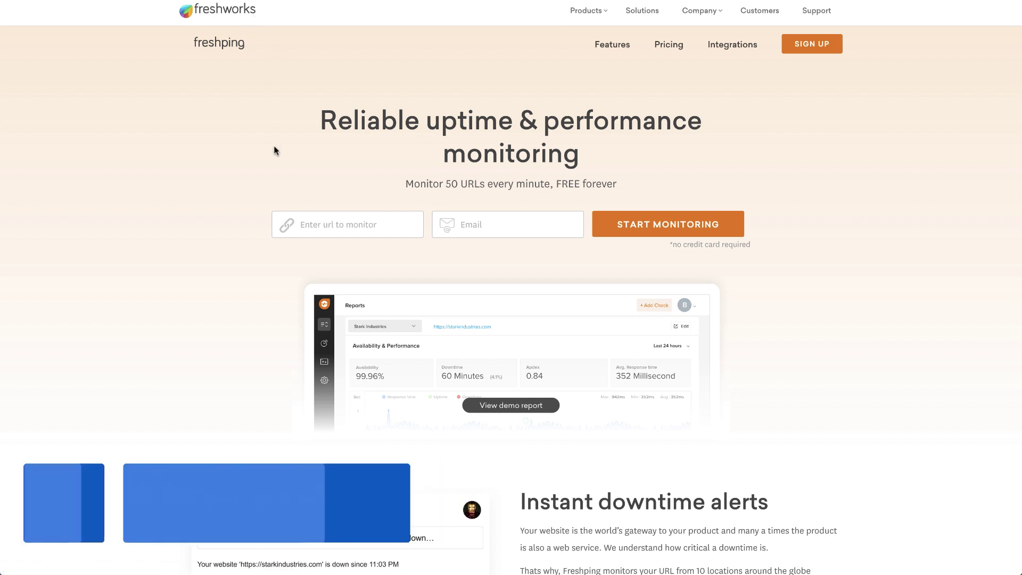
pyautogui.scroll(-1, 274, 151)
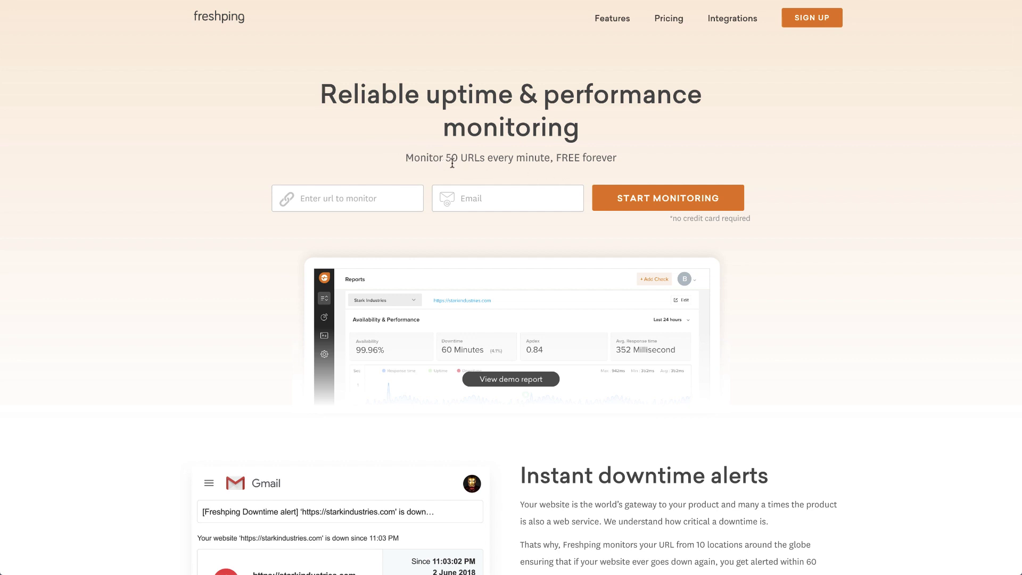
# - Review the Freshping pricing plans, then return to the home page
pyautogui.click(668, 19)
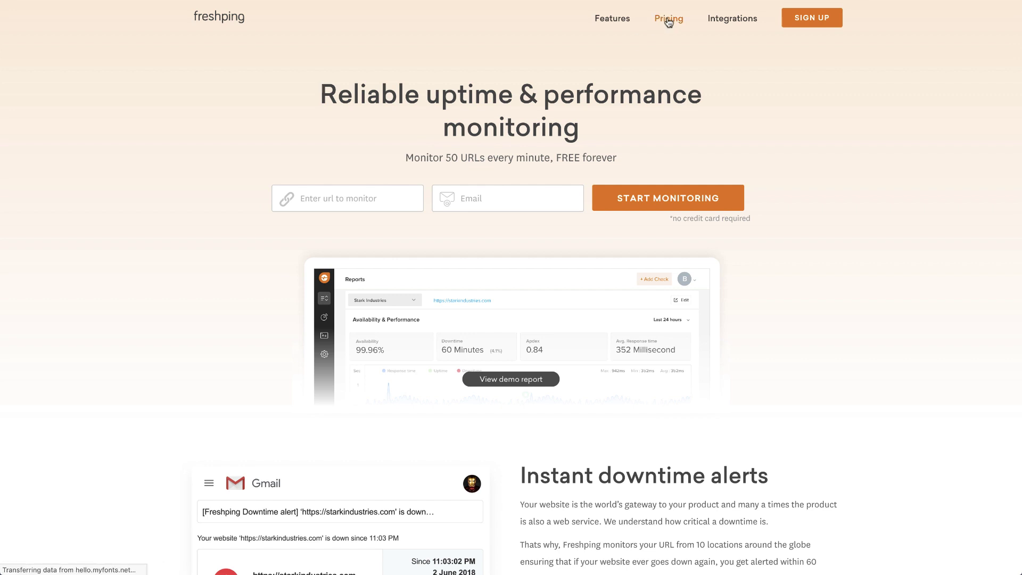
pyautogui.scroll(-2, 527, 214)
pyautogui.scroll(-2, 527, 215)
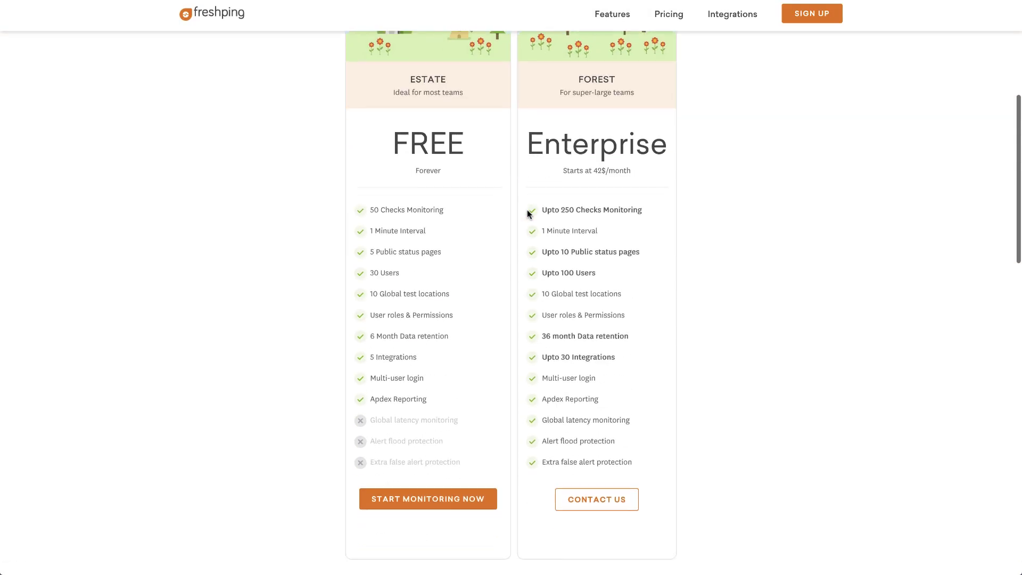
pyautogui.scroll(1, 447, 197)
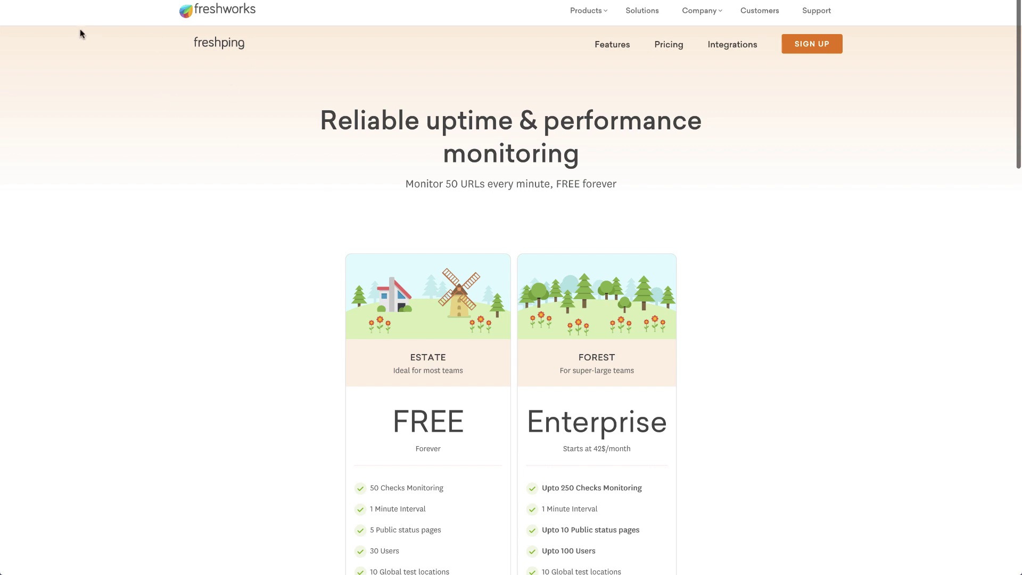
pyautogui.hotkey('alt', 'Left')
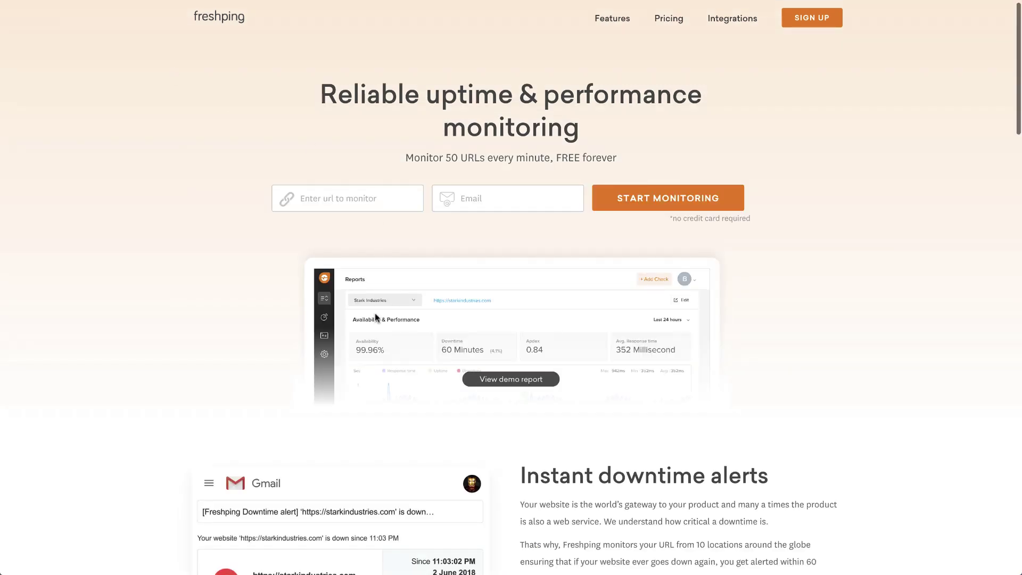
pyautogui.scroll(-1, 374, 316)
pyautogui.scroll(-2, 374, 318)
pyautogui.scroll(-1, 374, 317)
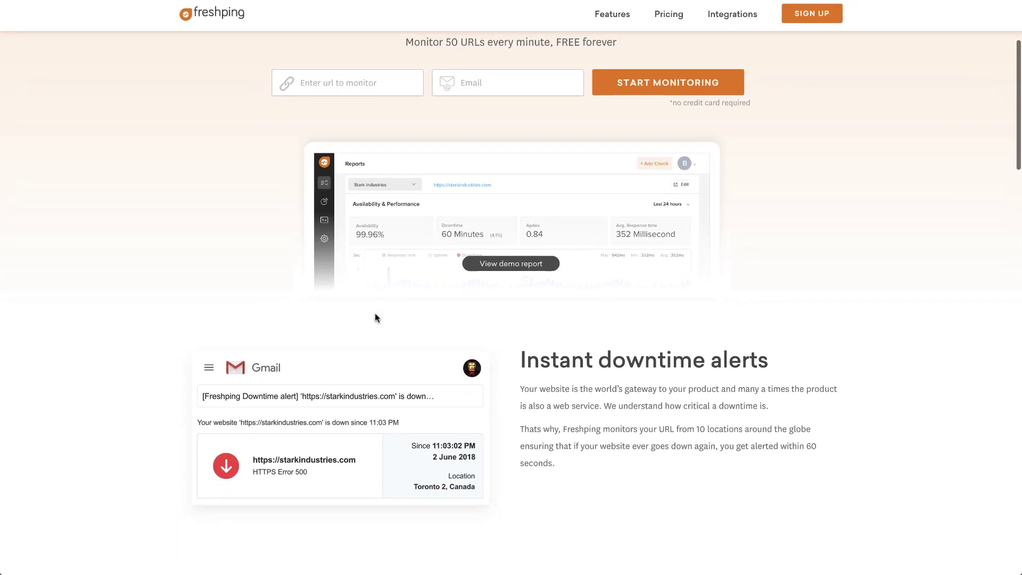
pyautogui.scroll(-2, 374, 318)
pyautogui.scroll(-2, 374, 317)
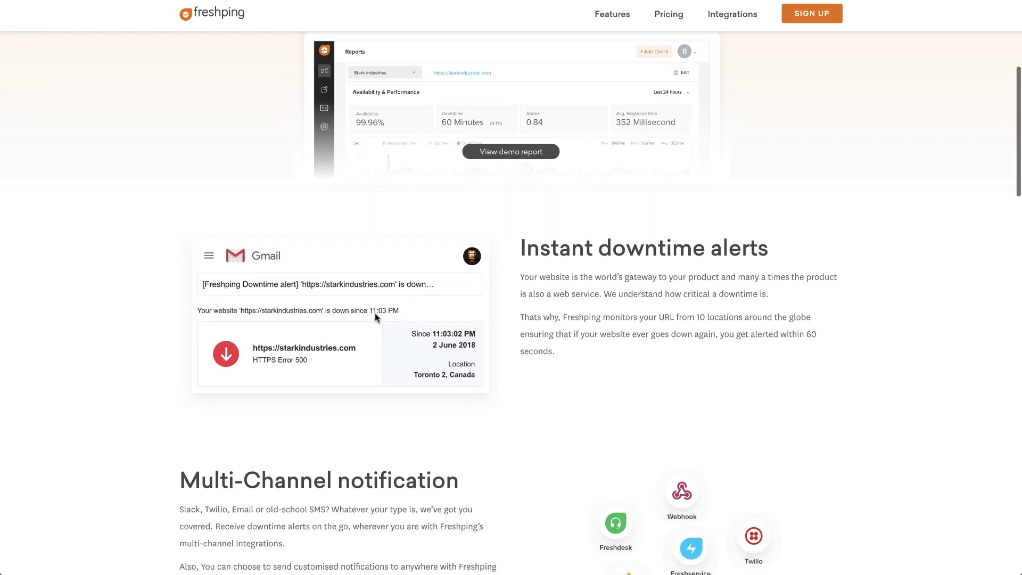
pyautogui.scroll(-1, 375, 317)
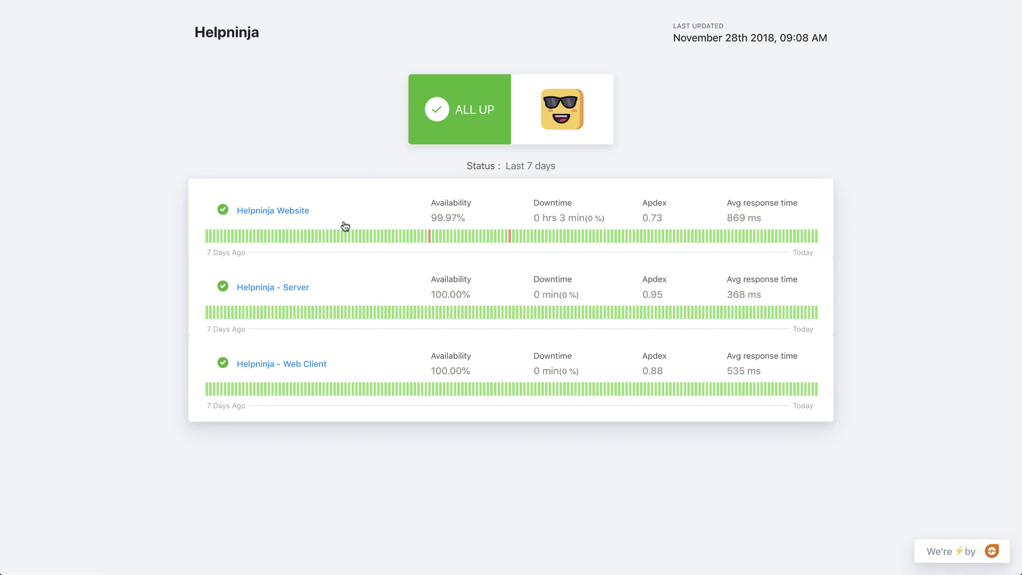
# - View the Helpninja Website uptime report, then return to the status overview
pyautogui.click(327, 310)
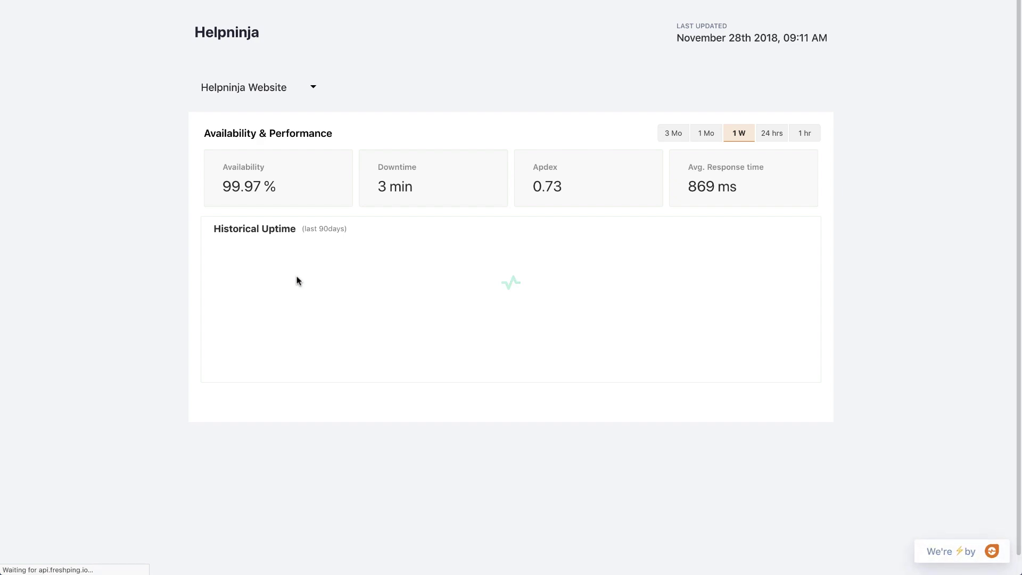
pyautogui.scroll(-2, 178, 359)
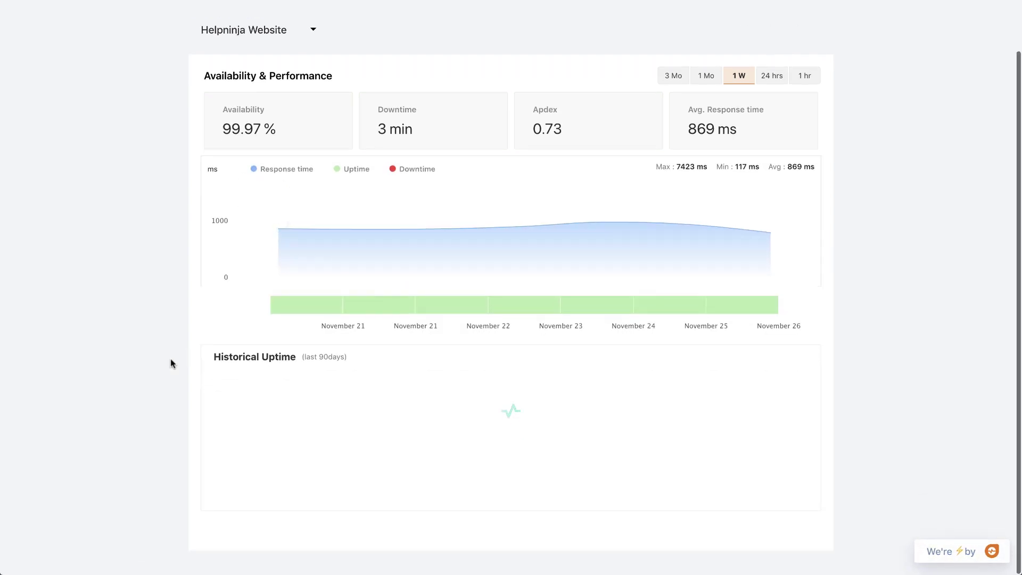
pyautogui.scroll(2, 178, 358)
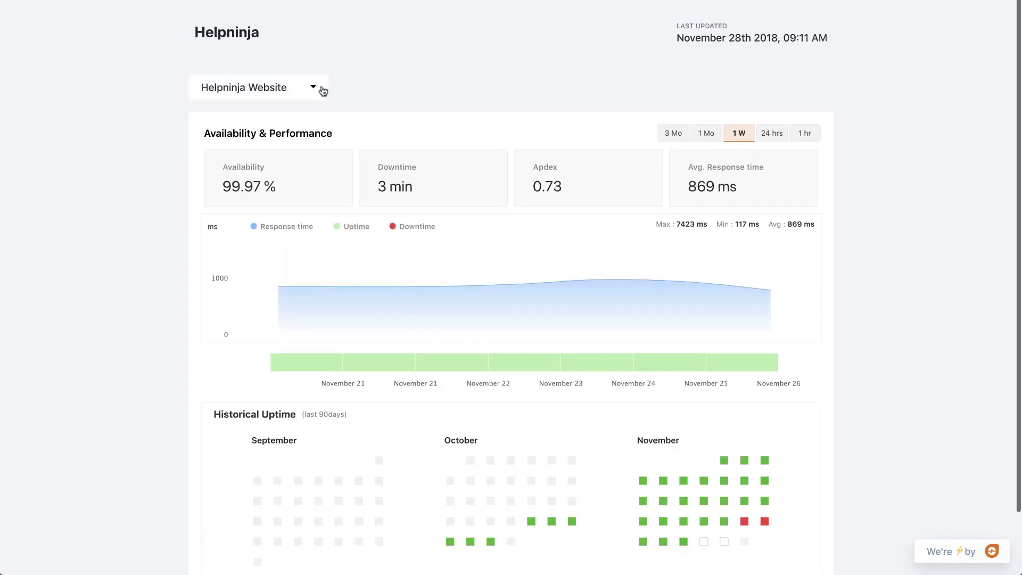
pyautogui.click(243, 40)
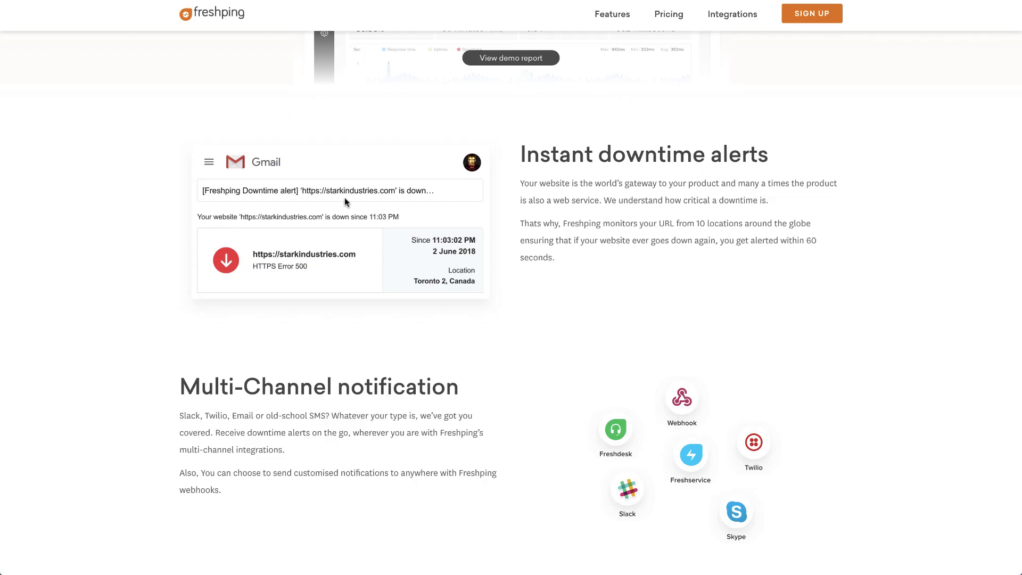
pyautogui.scroll(3, 346, 200)
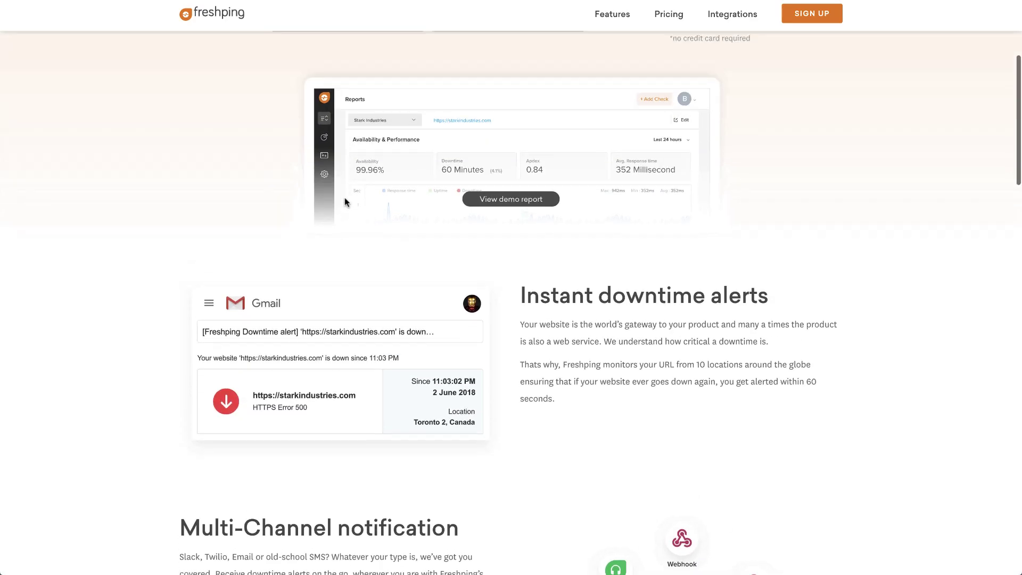
pyautogui.scroll(-2, 345, 201)
pyautogui.scroll(-3, 451, 355)
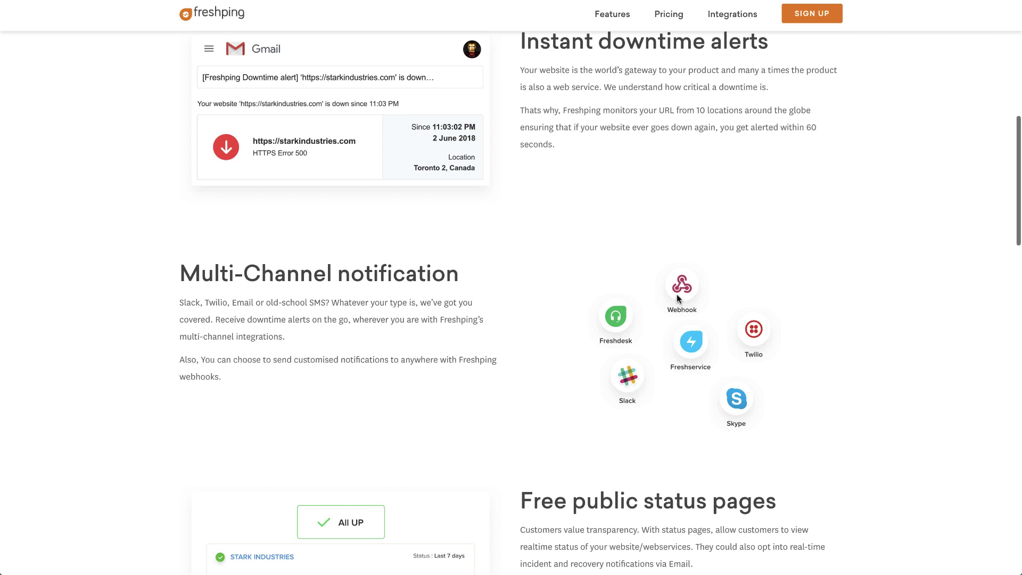
pyautogui.scroll(3, 617, 326)
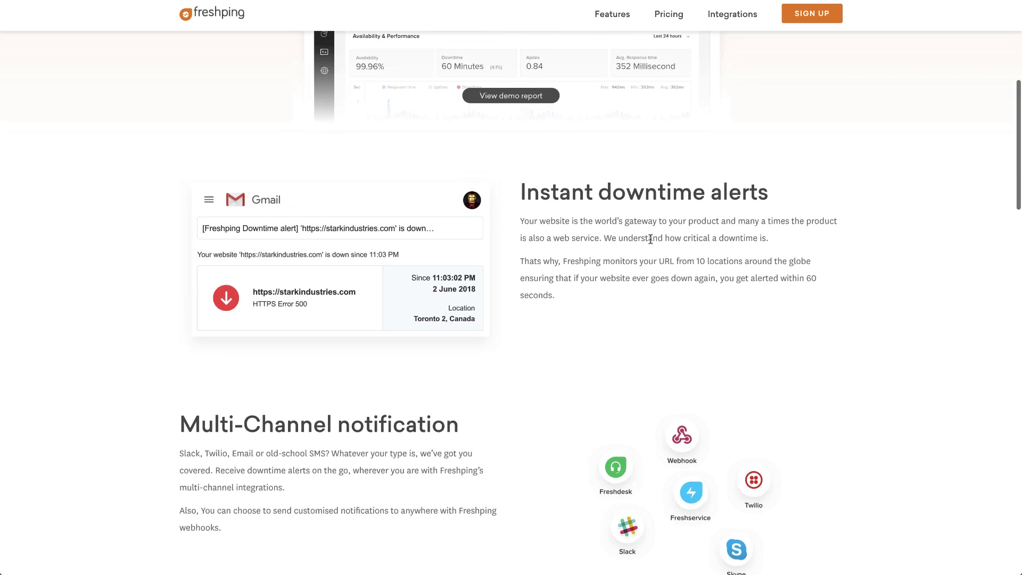
# - Visit the Integrations page and start the Freshping sign-up form
pyautogui.click(733, 16)
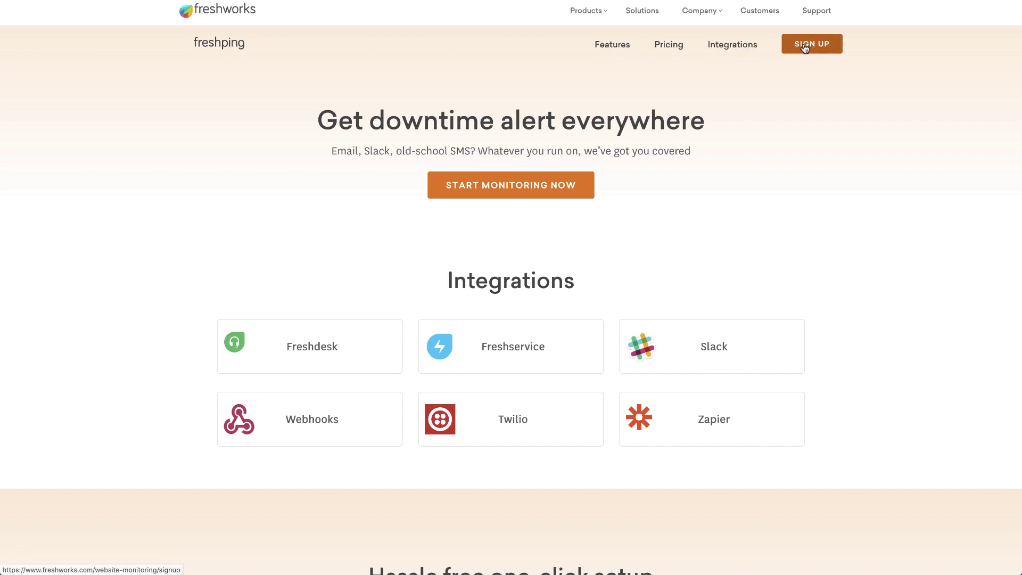
pyautogui.click(577, 198)
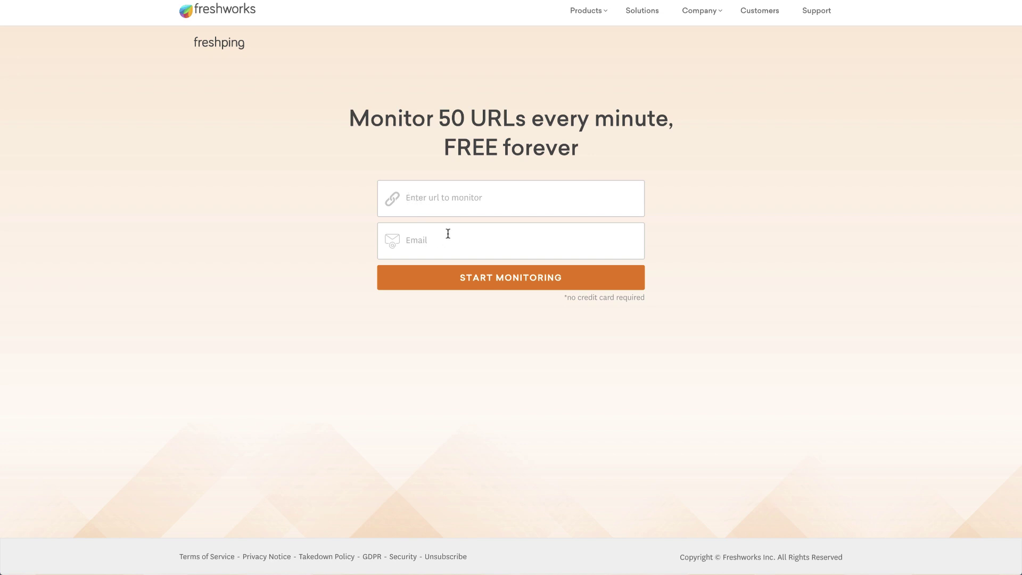
pyautogui.click(448, 208)
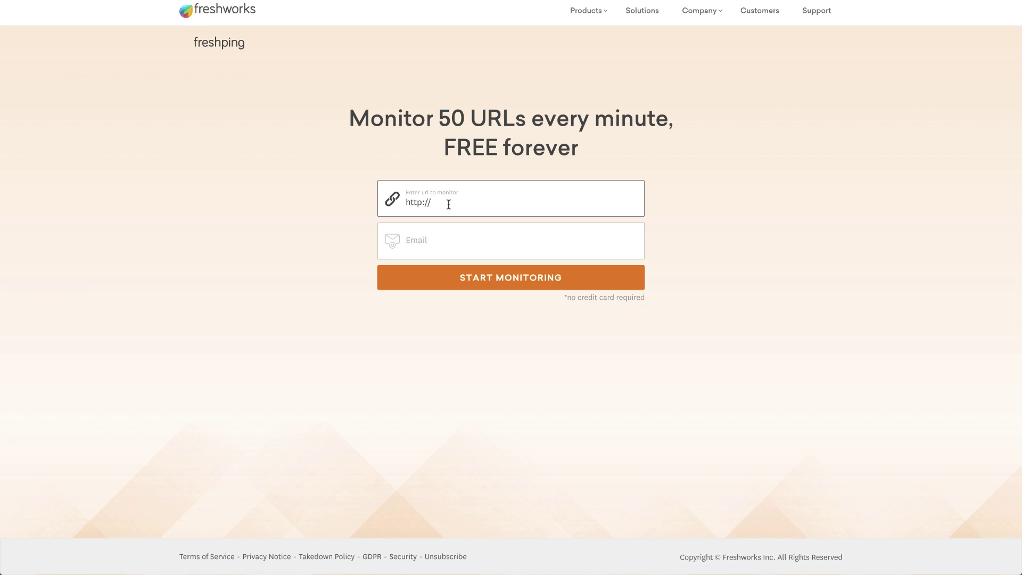
pyautogui.write('www.techsmartboss.com')
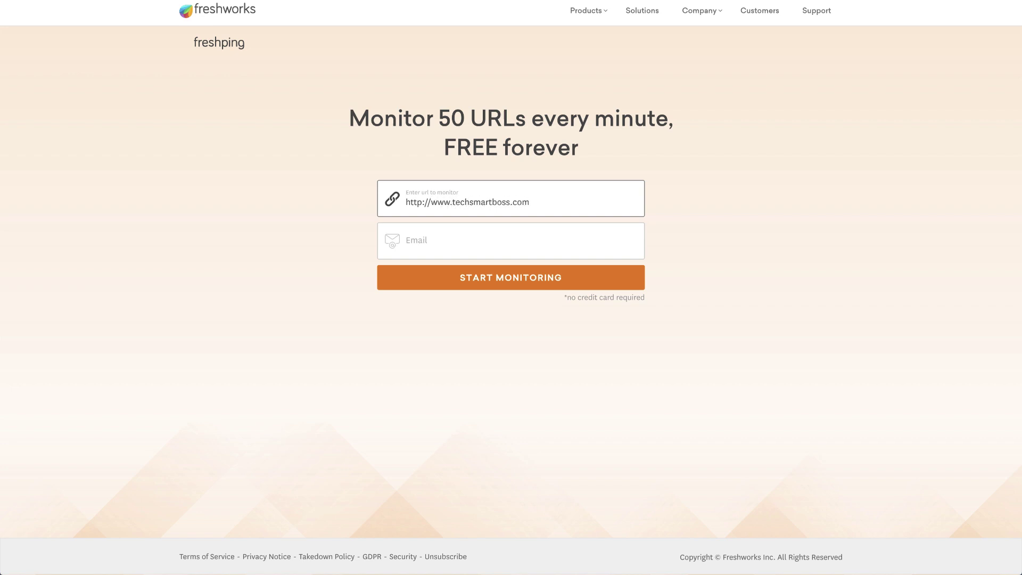
pyautogui.click(452, 242)
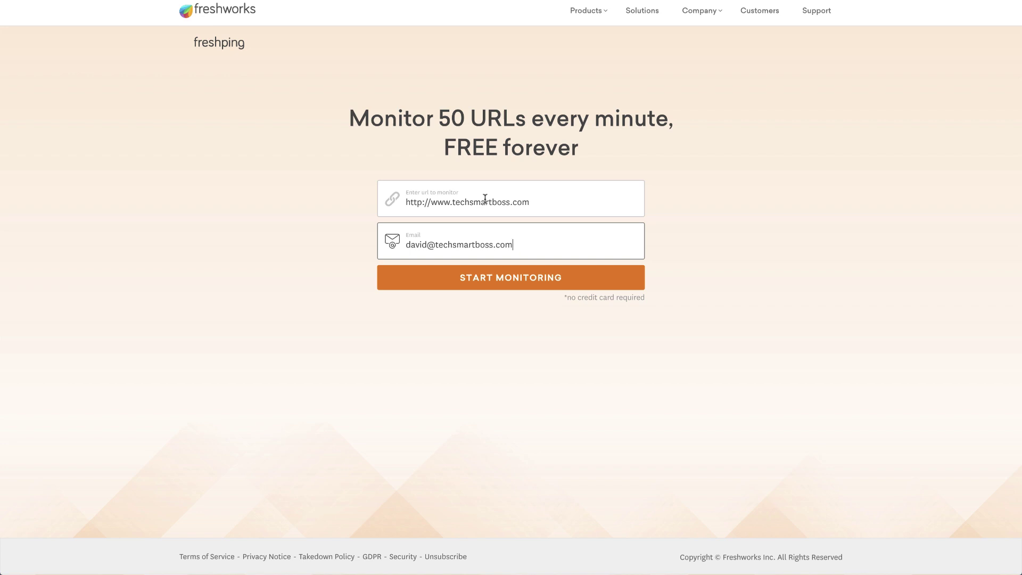
pyautogui.click(493, 284)
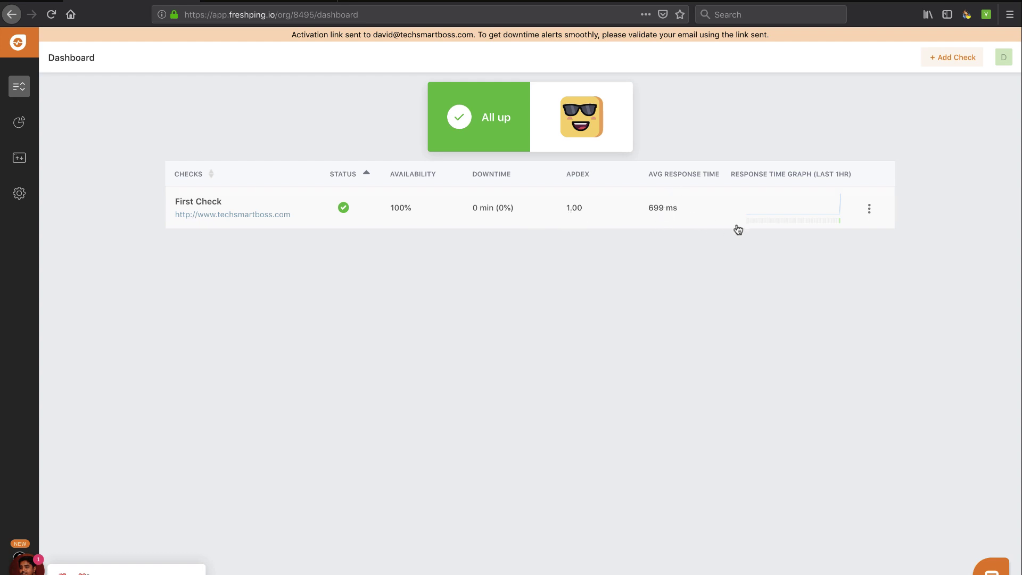
# - Bring up the options menu for First Check on the dashboard
pyautogui.click(869, 209)
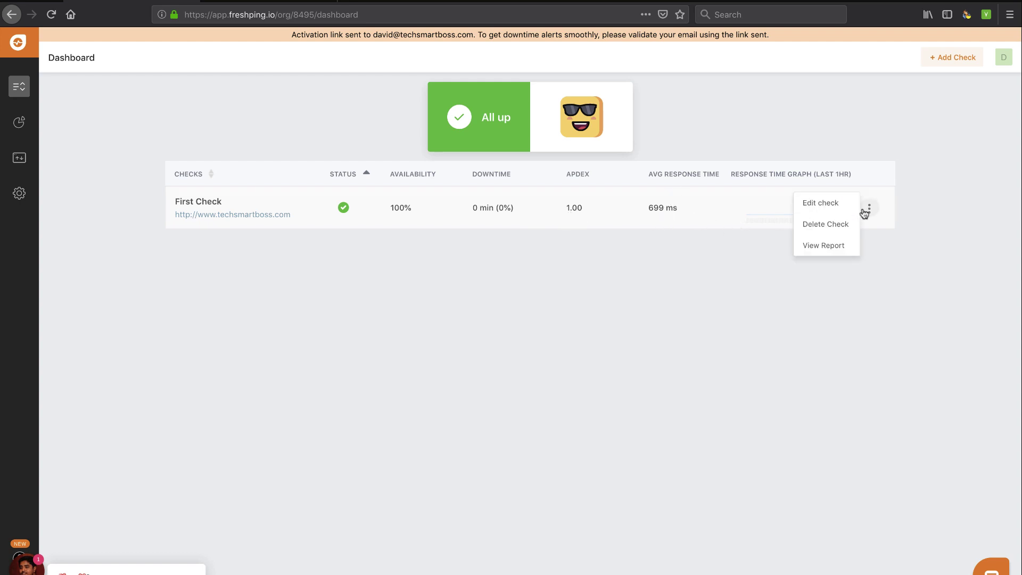
pyautogui.click(832, 207)
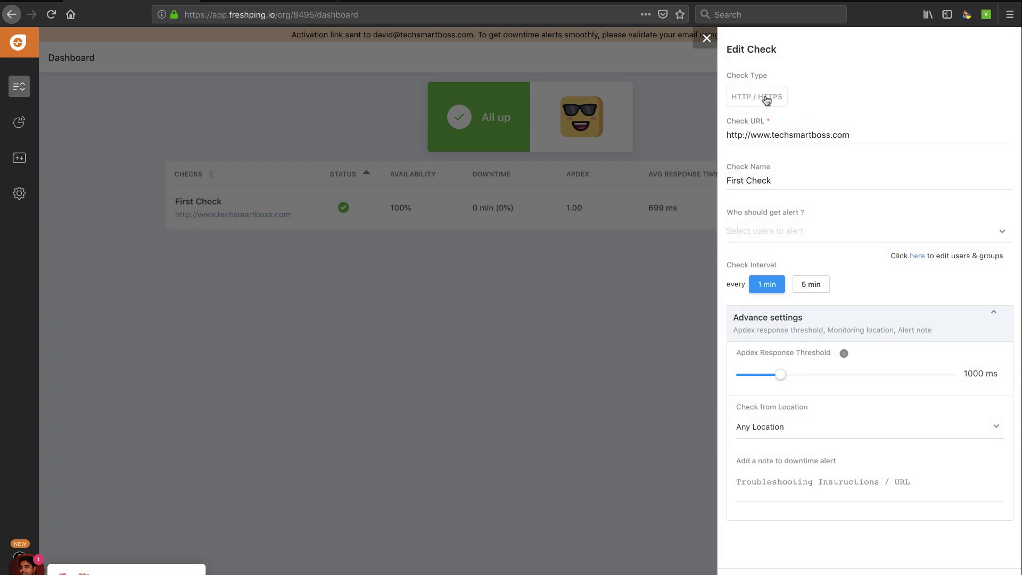
pyautogui.click(746, 135)
pyautogui.write('s')
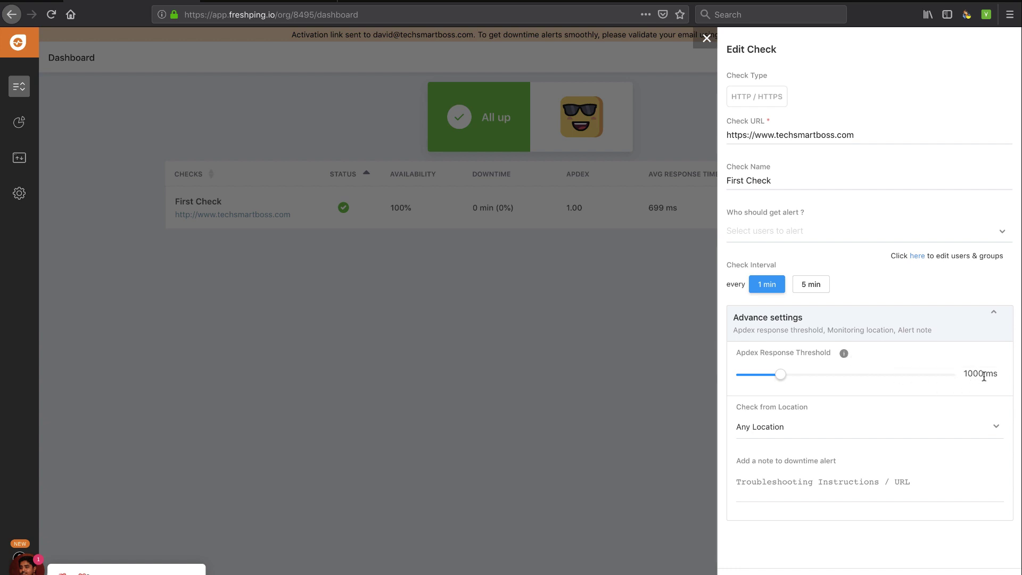
# - Review the Check from Location choices, keep Any Location, and save the check
pyautogui.click(785, 428)
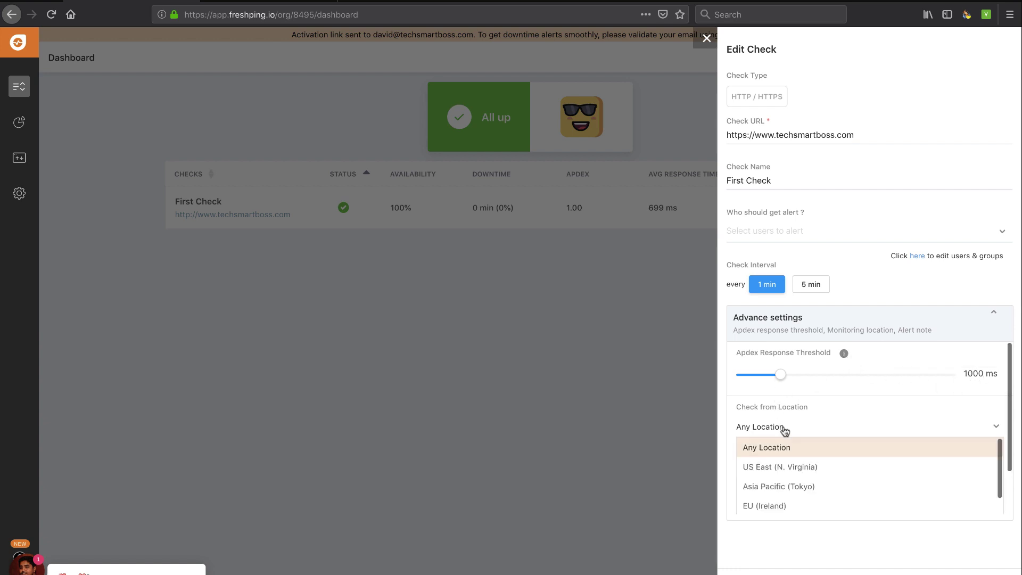
pyautogui.scroll(-2, 787, 495)
pyautogui.scroll(-2, 788, 500)
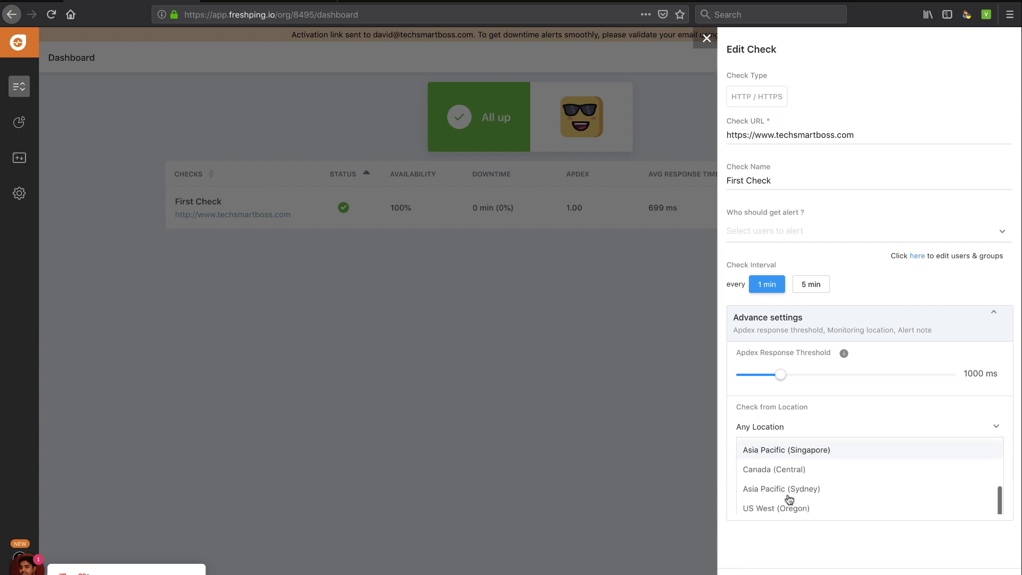
pyautogui.scroll(-1, 788, 498)
pyautogui.scroll(5, 787, 496)
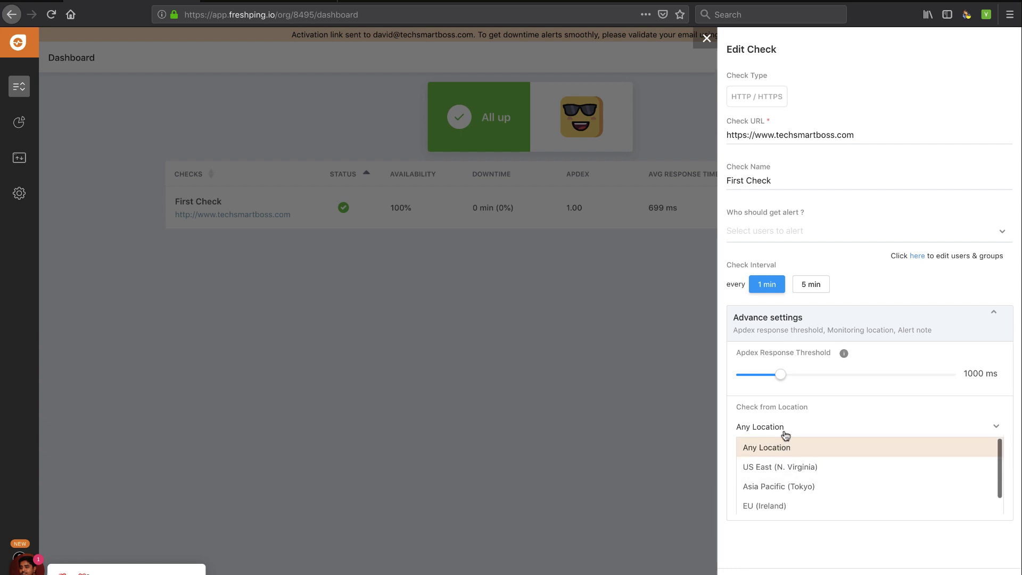
pyautogui.click(787, 410)
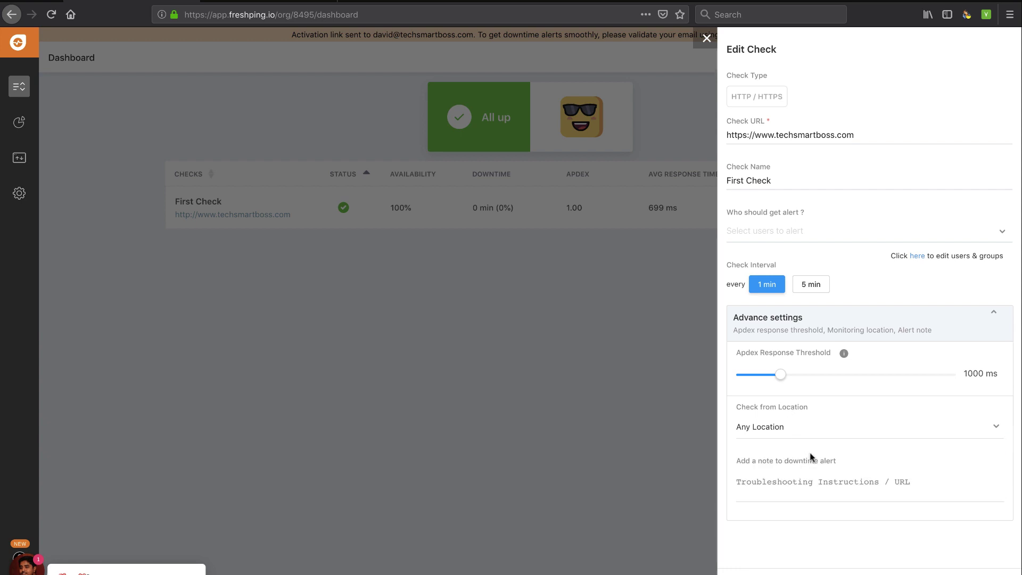
pyautogui.click(786, 428)
pyautogui.scroll(-3, 784, 477)
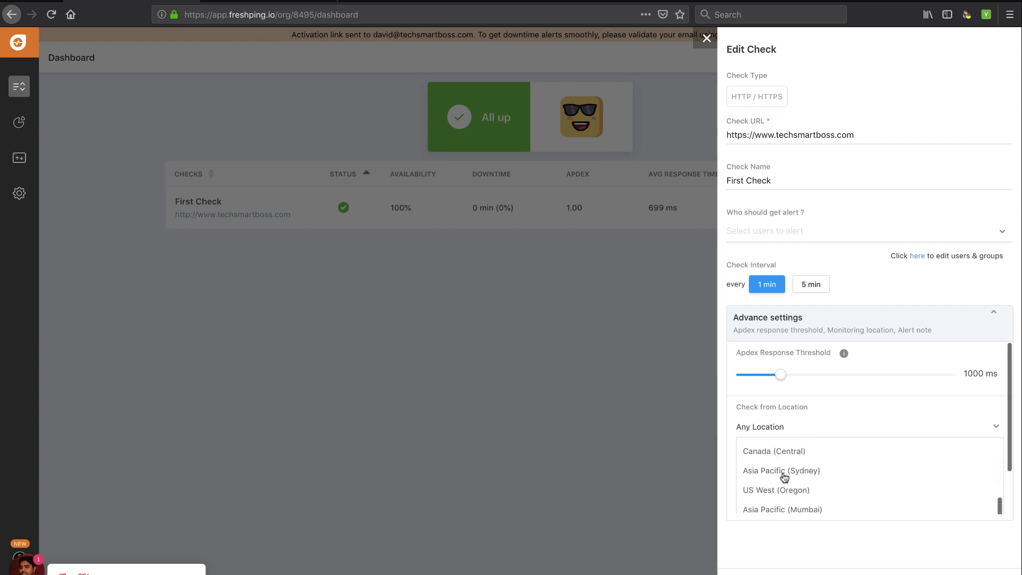
pyautogui.scroll(5, 784, 476)
pyautogui.click(784, 431)
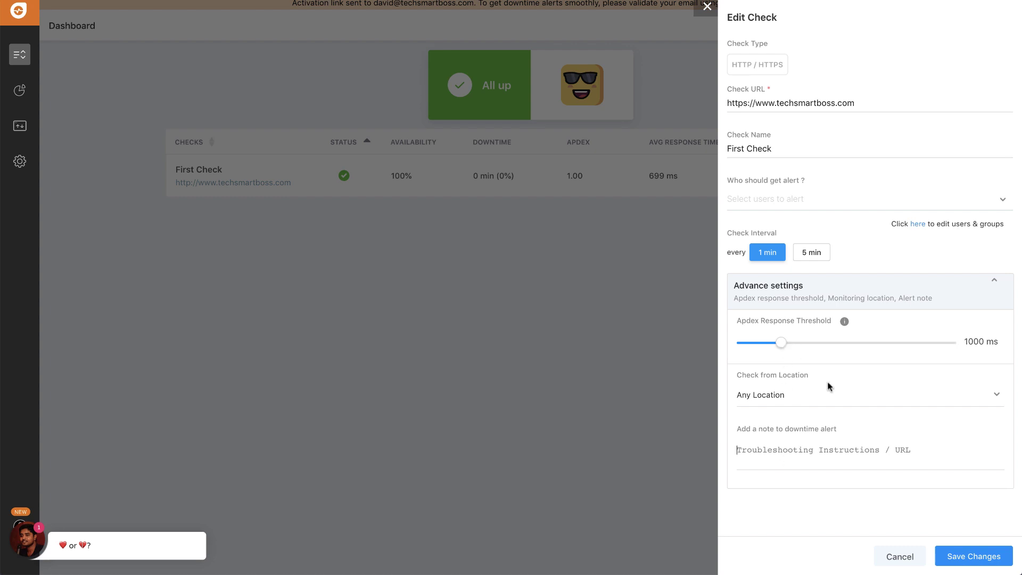
pyautogui.click(969, 562)
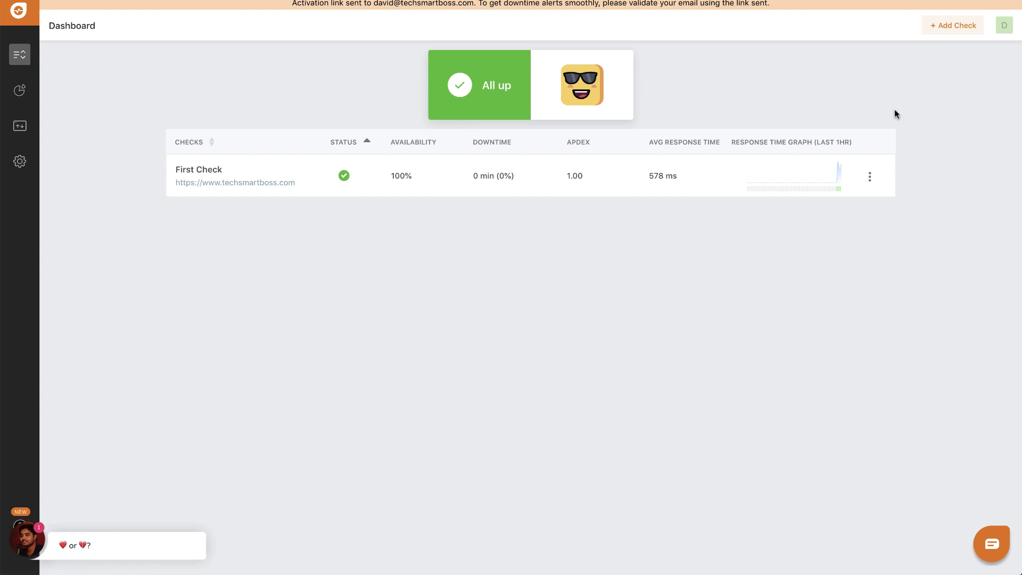
pyautogui.click(953, 25)
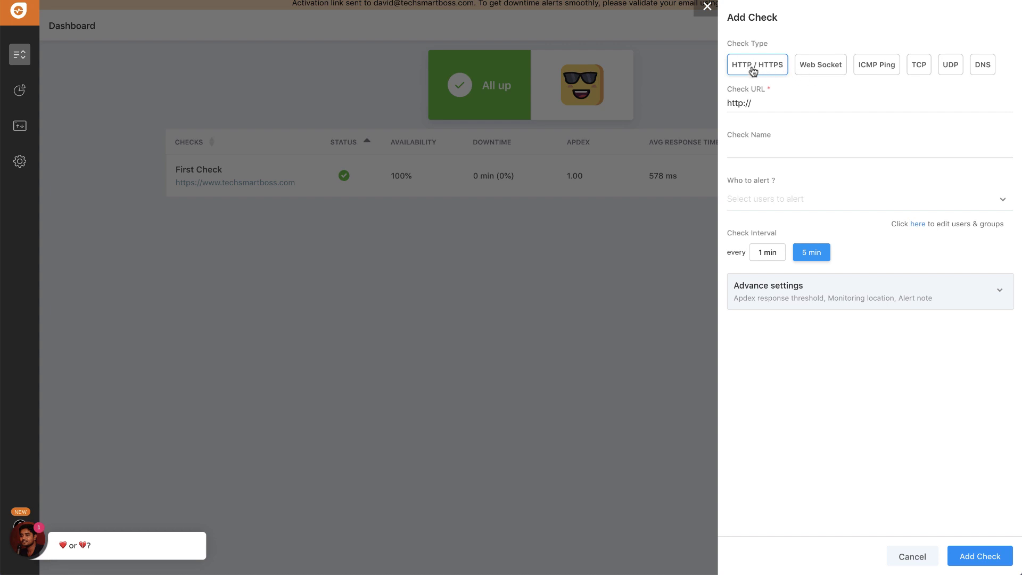
pyautogui.click(820, 69)
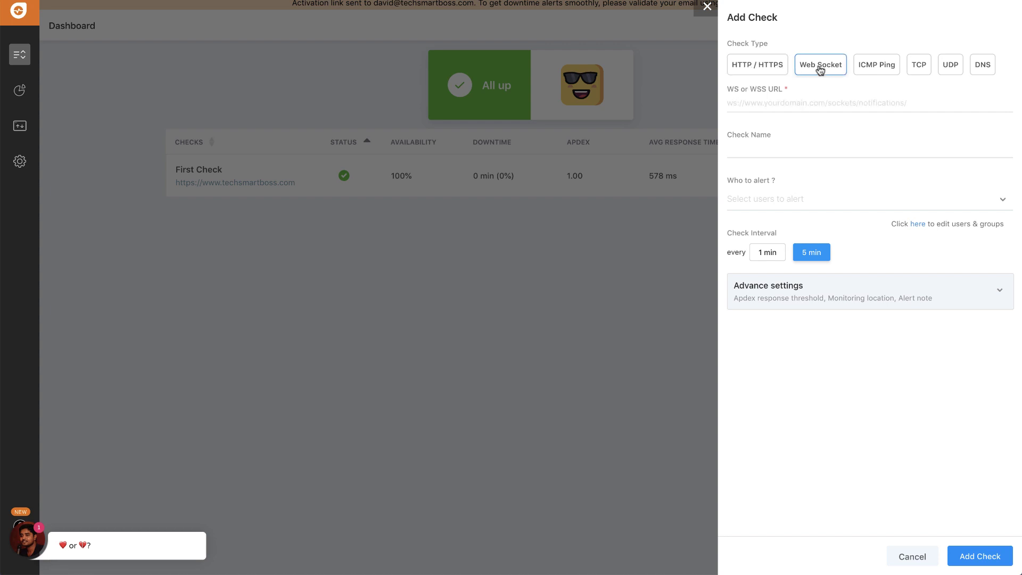
pyautogui.click(868, 68)
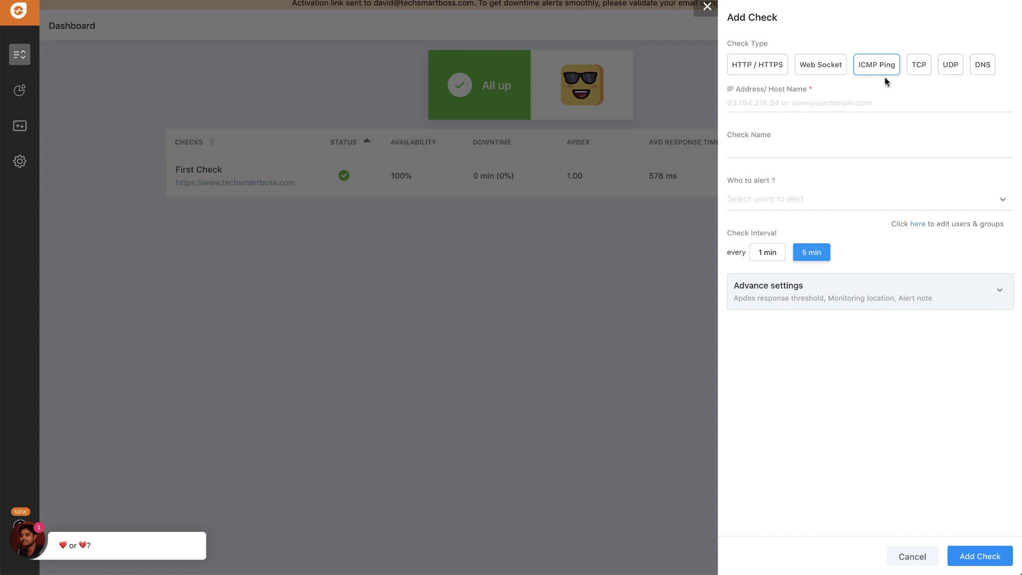
pyautogui.click(920, 70)
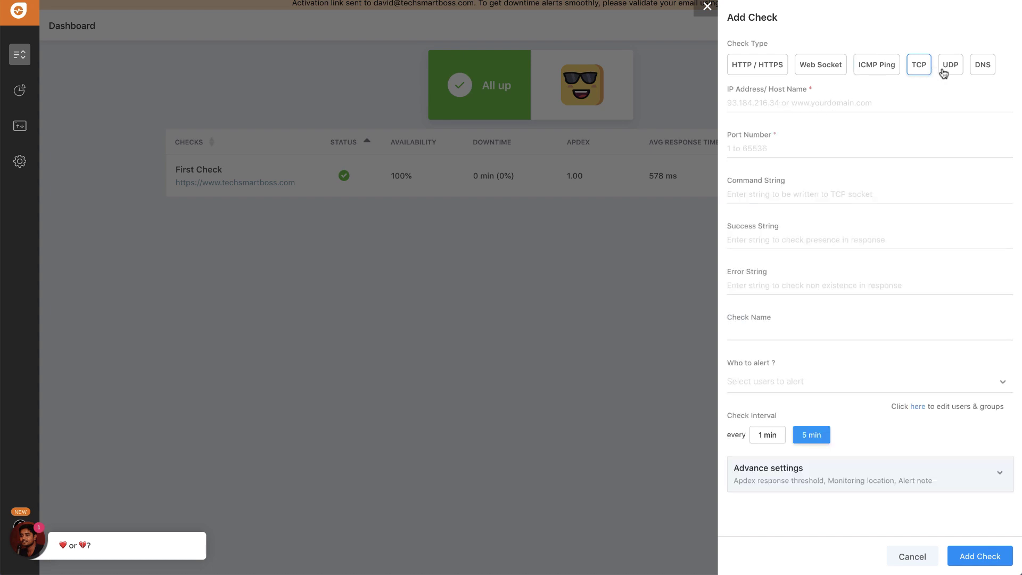
pyautogui.click(948, 70)
pyautogui.click(977, 70)
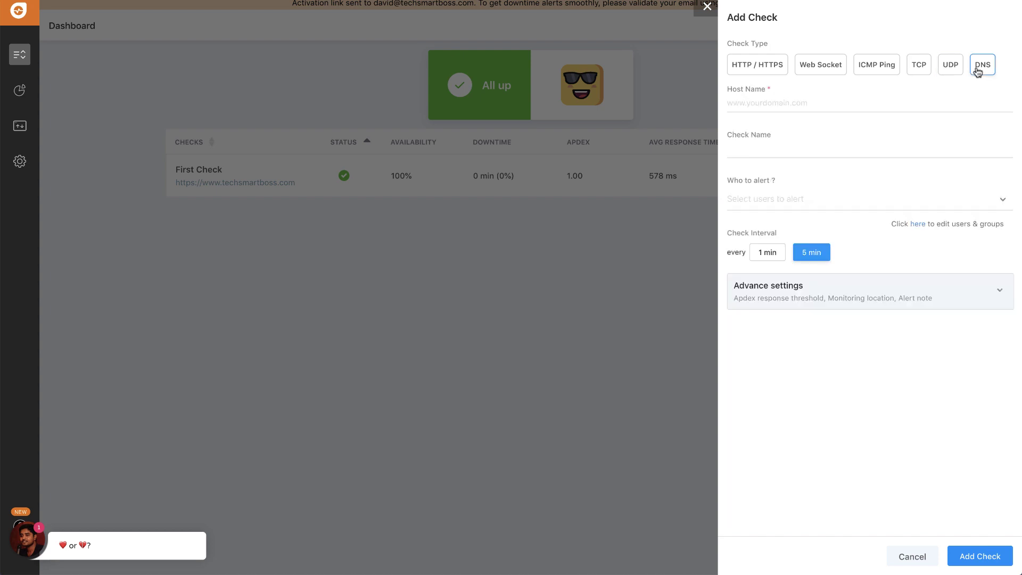
pyautogui.click(768, 71)
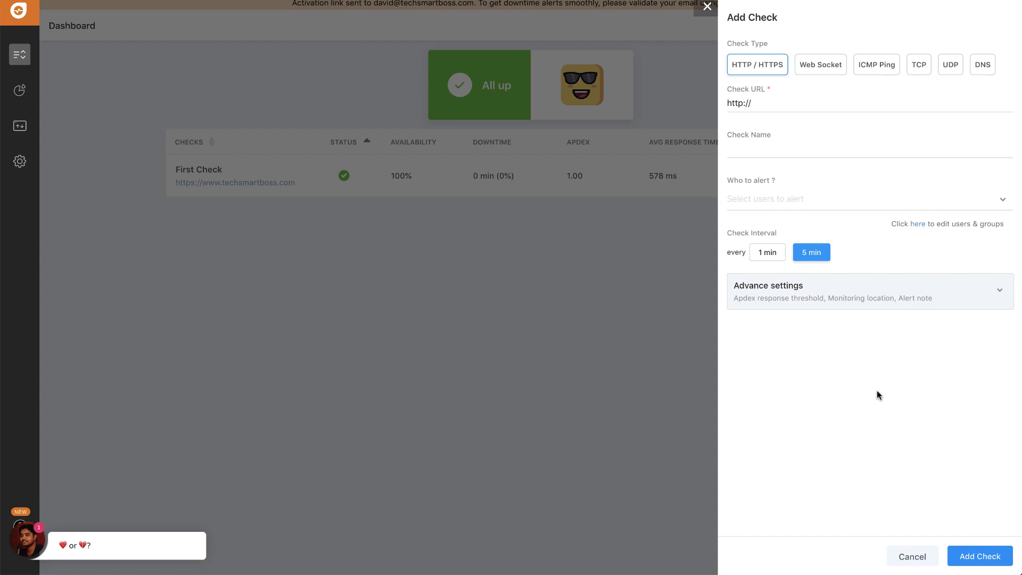
pyautogui.click(911, 557)
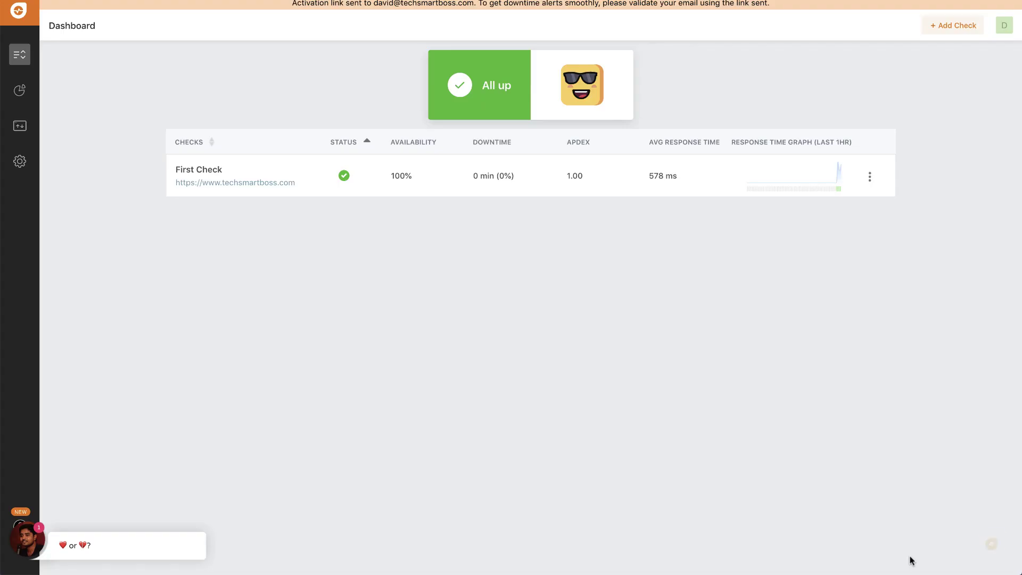
# - View First Check's report and switch its range between 24 hours, one week and one hour
pyautogui.click(19, 90)
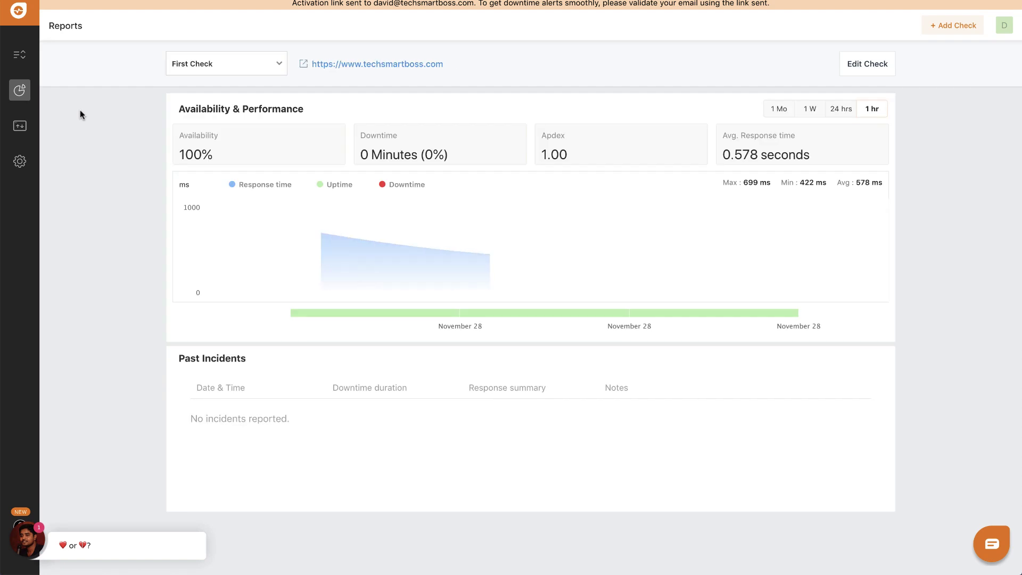
pyautogui.click(278, 70)
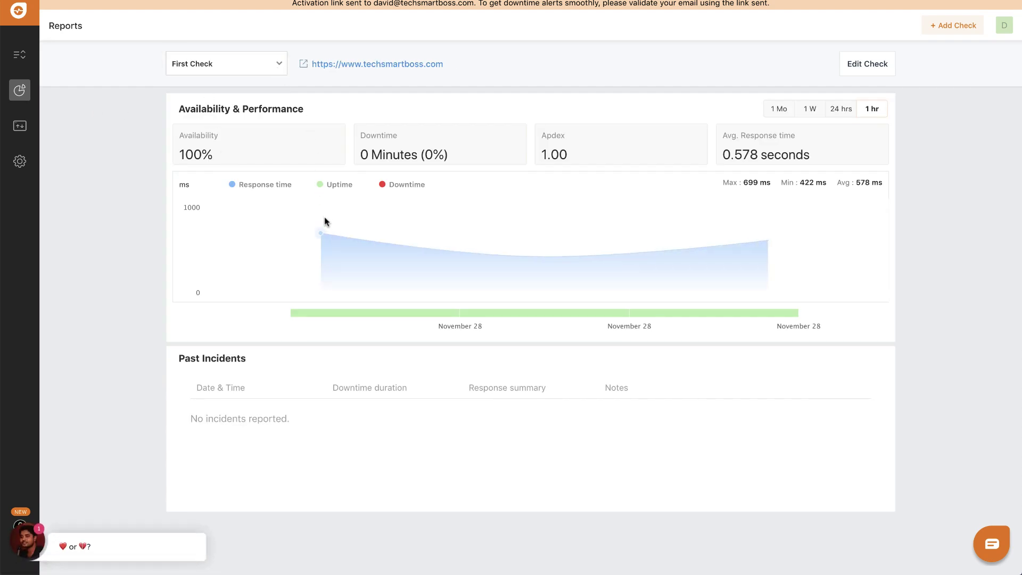
pyautogui.click(846, 114)
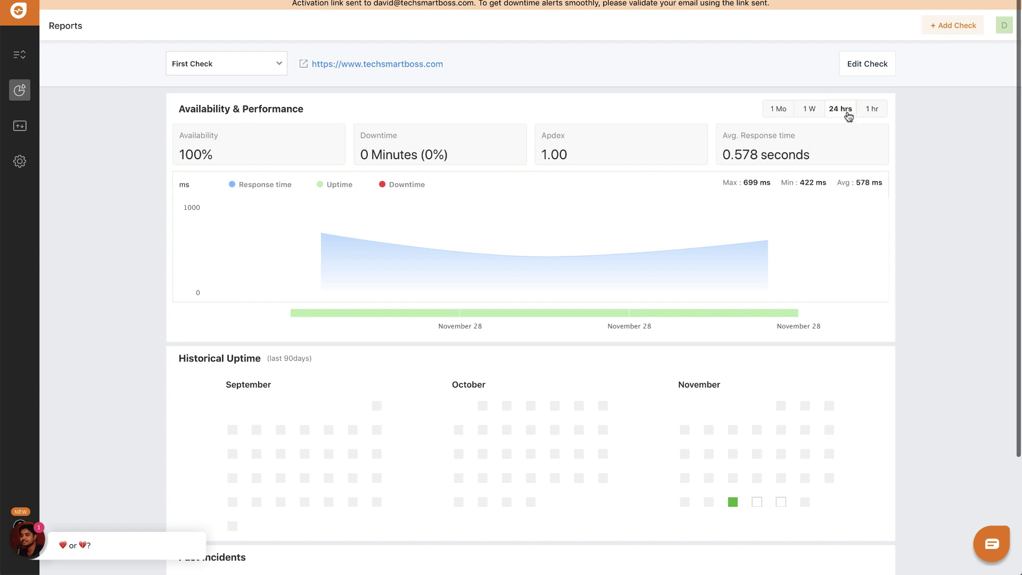
pyautogui.click(813, 112)
pyautogui.click(866, 114)
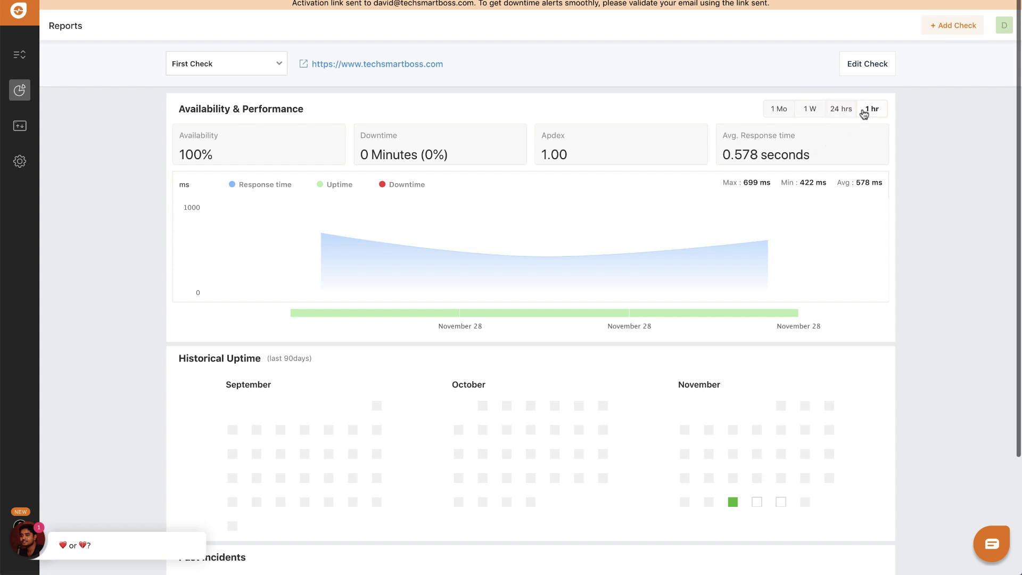
# - Go to the public status pages section and begin a new status page
pyautogui.click(23, 135)
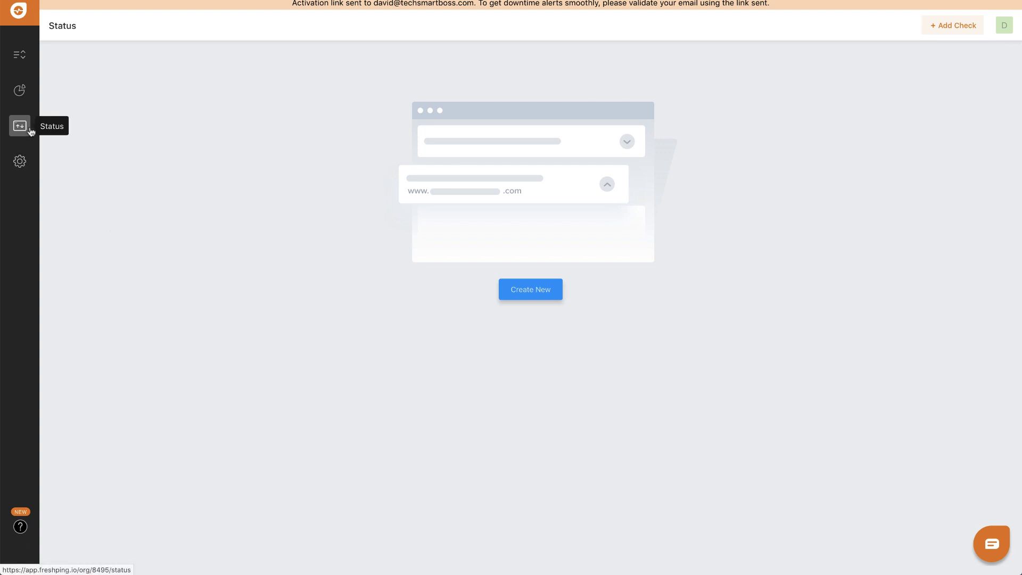
pyautogui.click(529, 291)
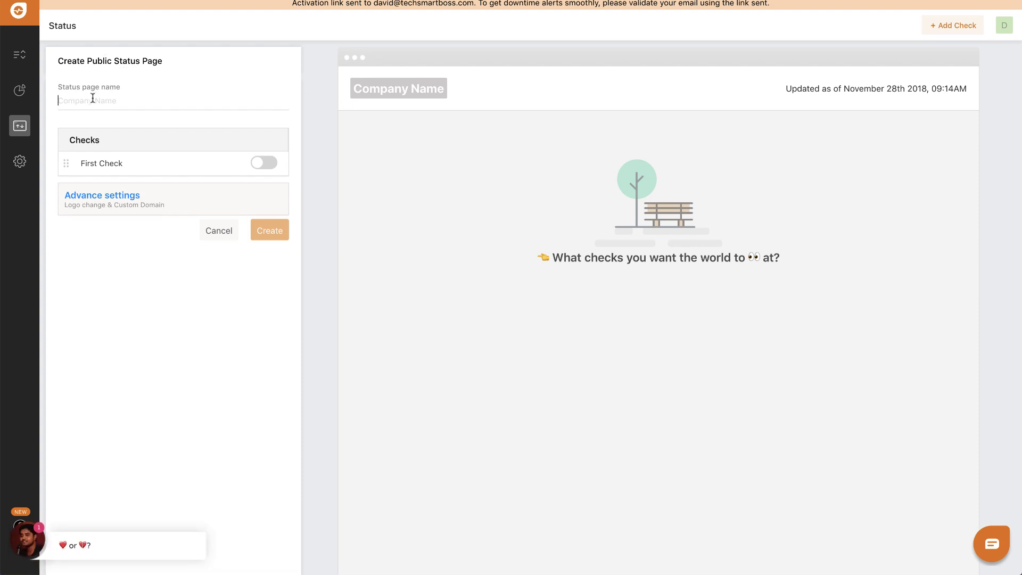
pyautogui.write('Tech Smart')
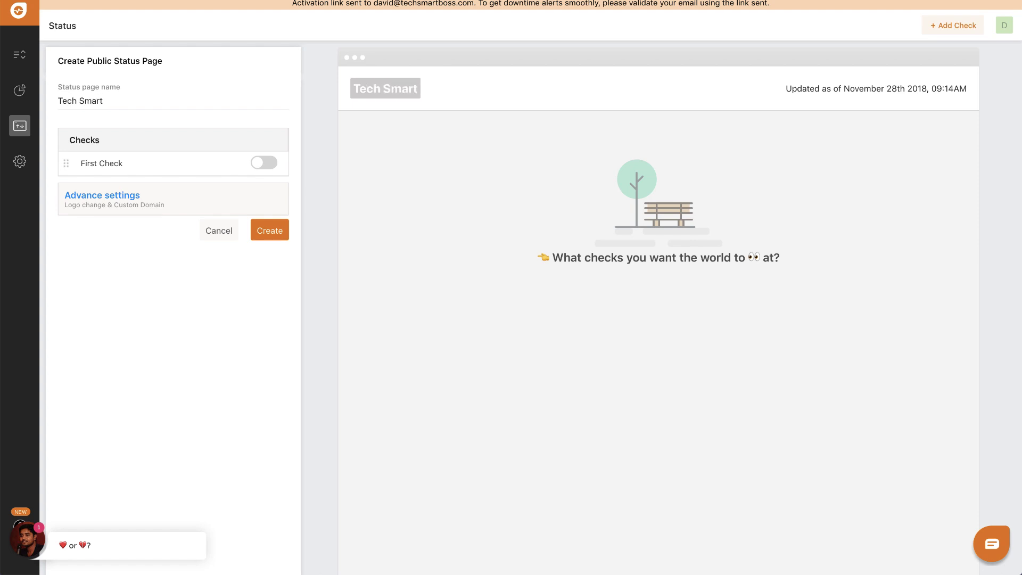
pyautogui.write(' Boss')
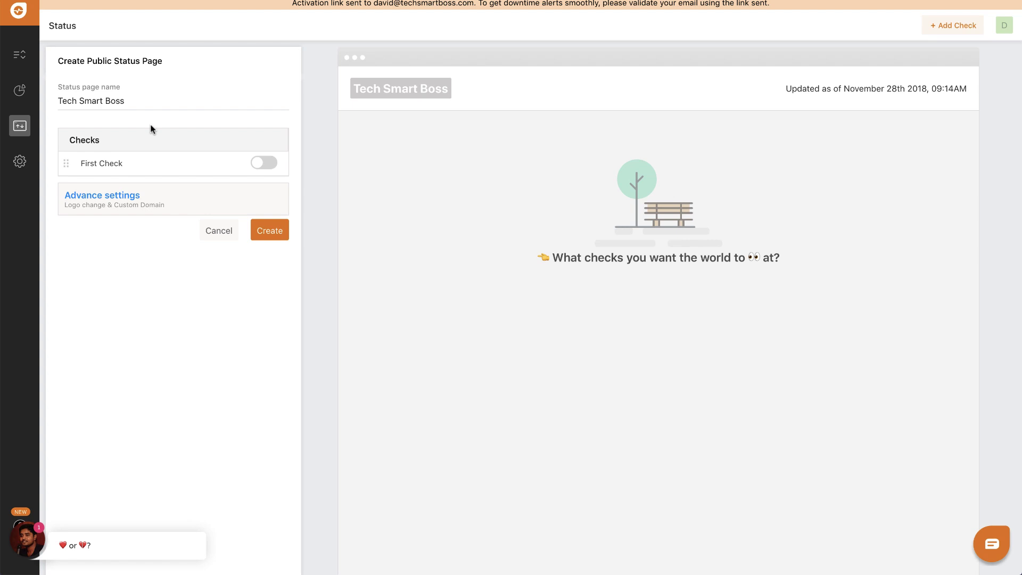
# - Include First Check, review the custom domain option, and create the Tech Smart Boss status page
pyautogui.click(268, 168)
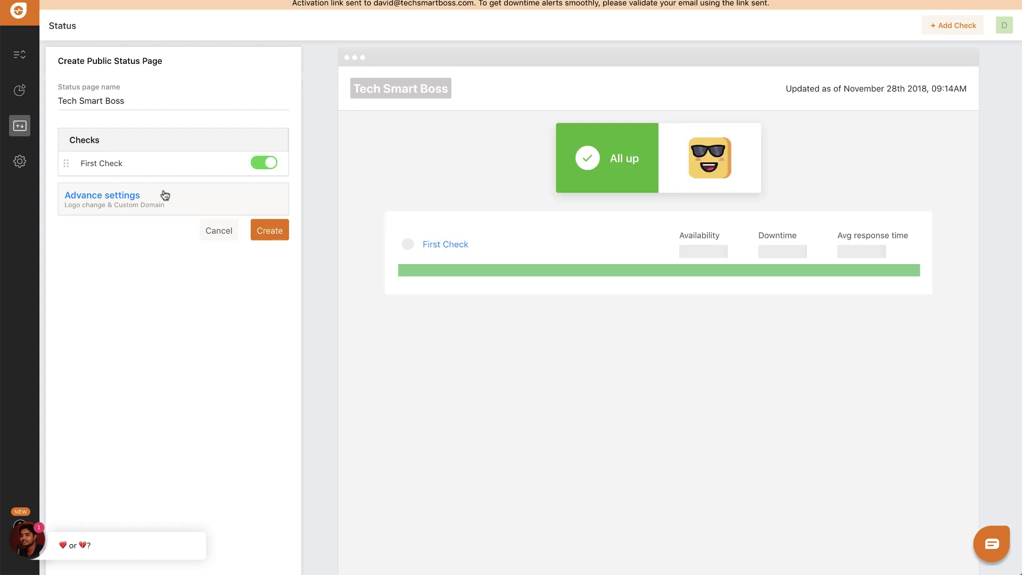
pyautogui.click(102, 196)
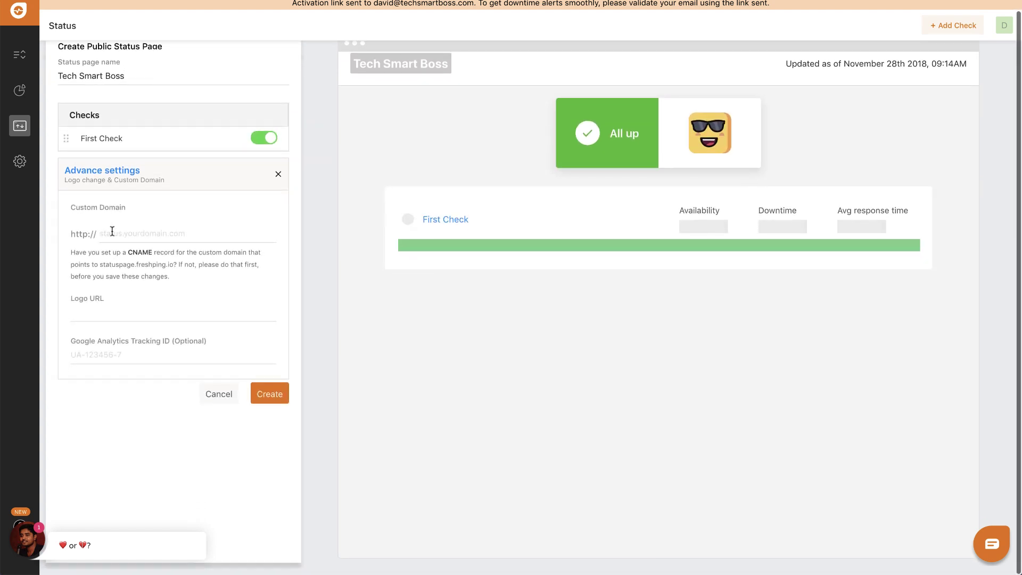
pyautogui.click(128, 238)
pyautogui.click(272, 393)
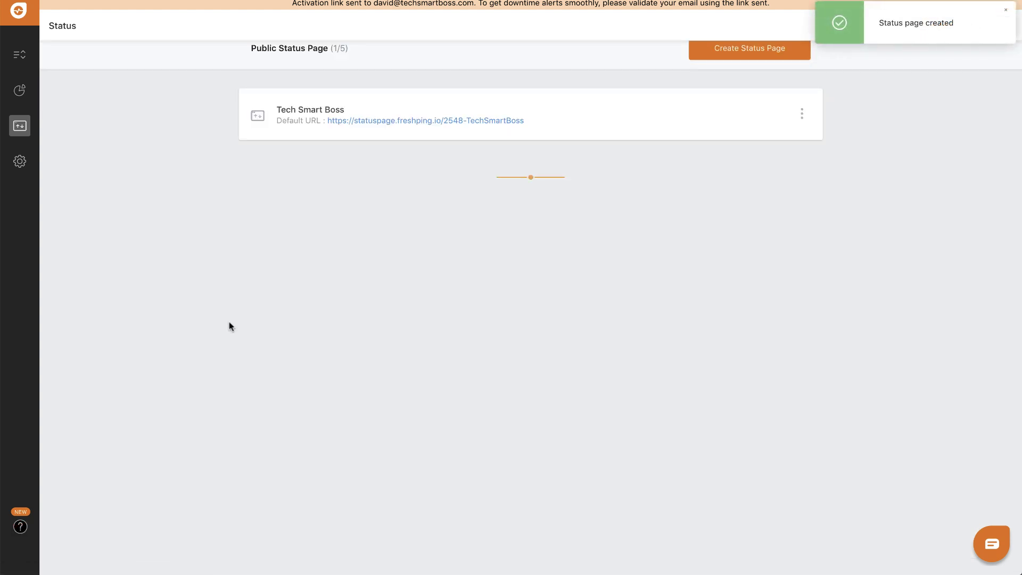
pyautogui.rightClick(405, 122)
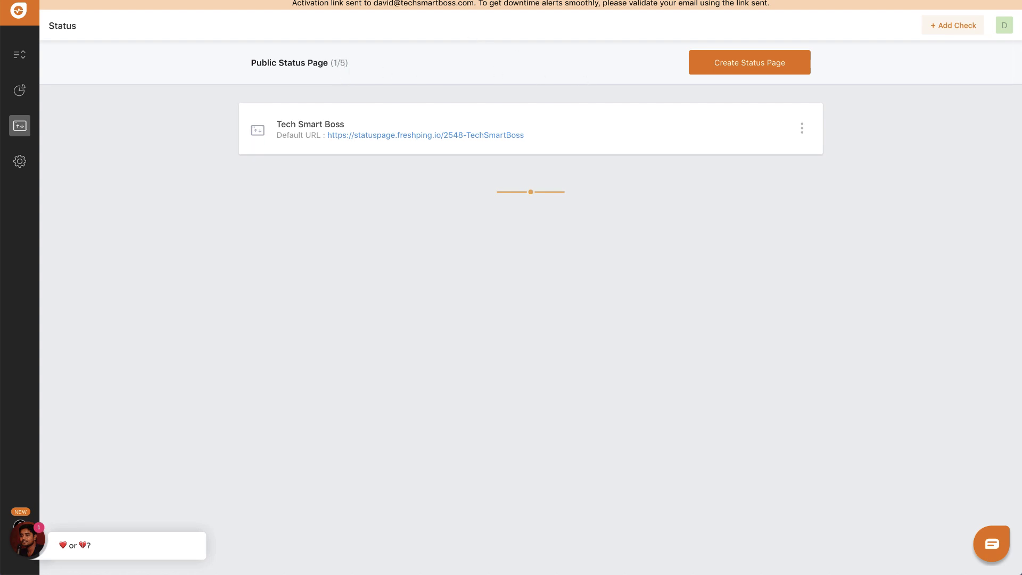
# - Review the Invite User form in account settings twice without inviting anyone
pyautogui.click(20, 162)
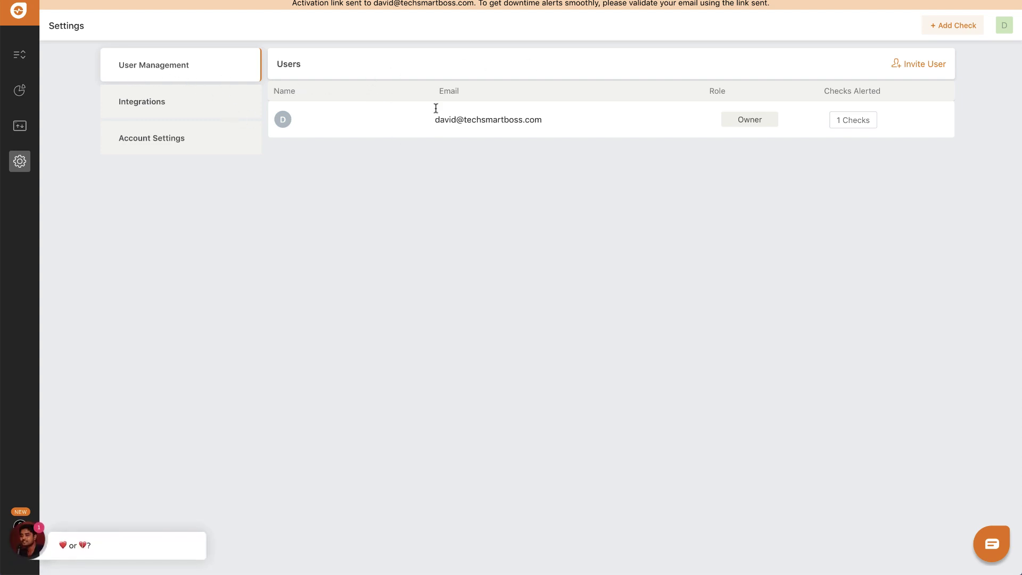
pyautogui.click(915, 68)
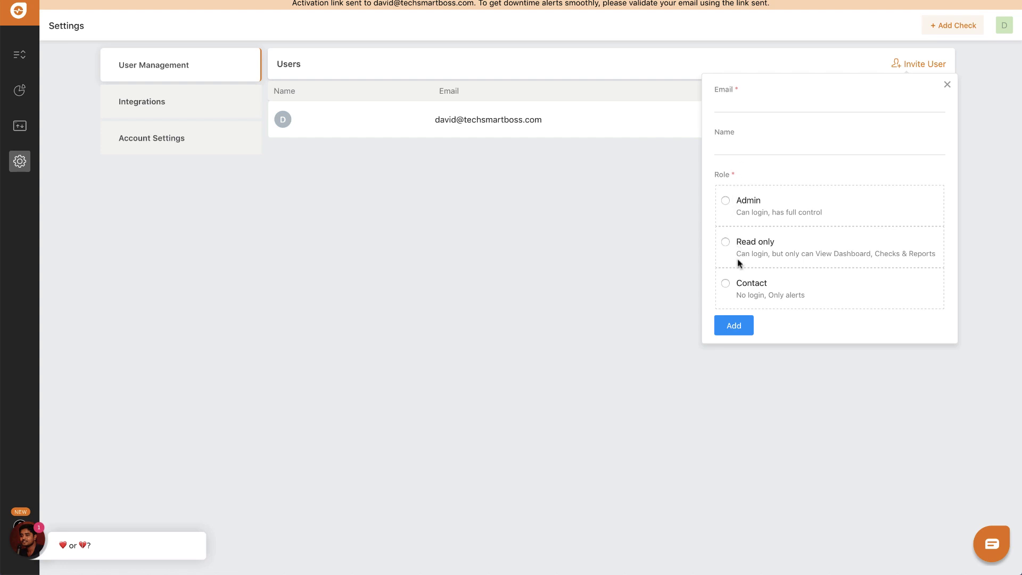
pyautogui.click(947, 86)
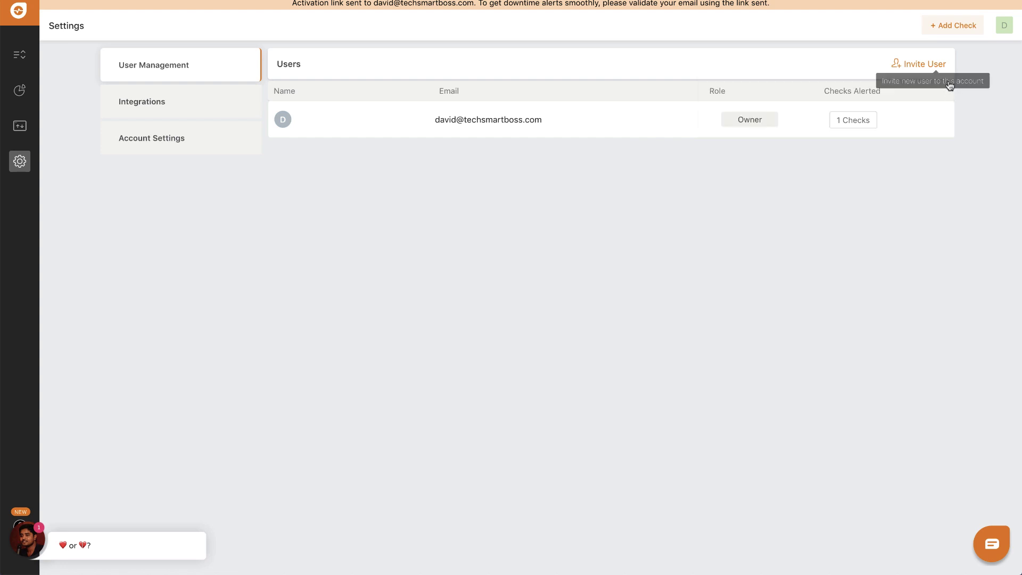
pyautogui.click(934, 64)
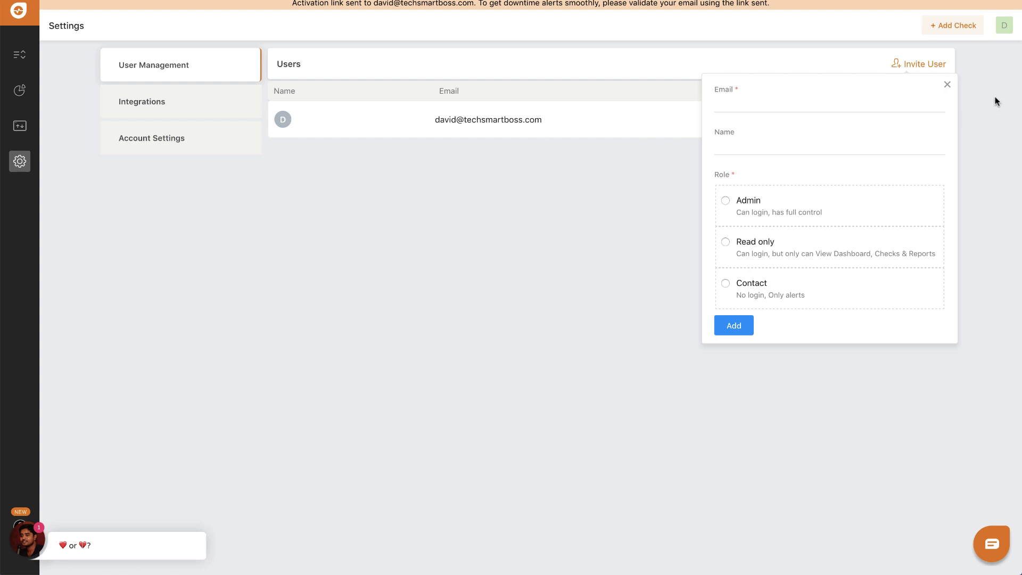
pyautogui.click(948, 85)
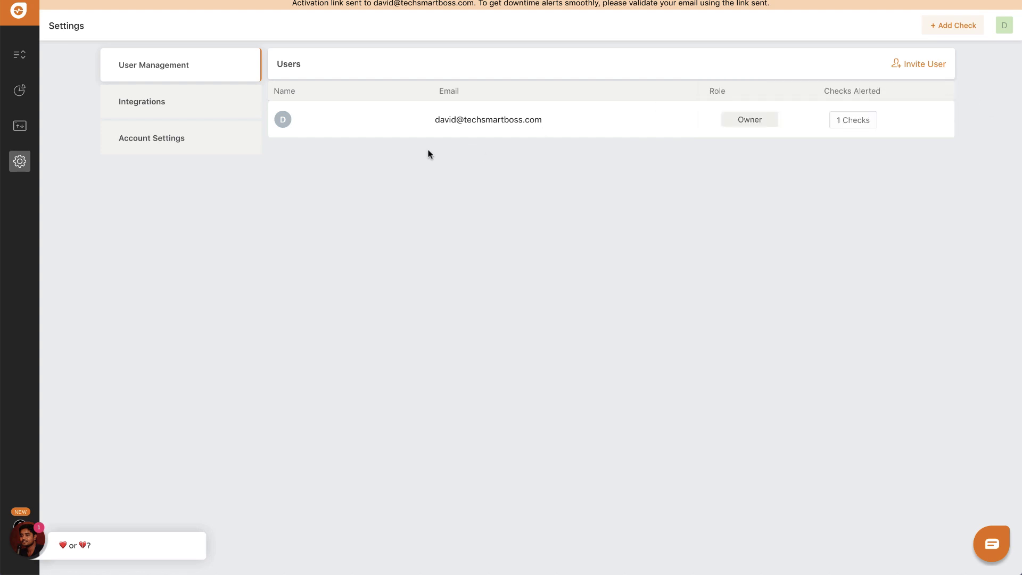
# - Show the Integrations settings listing Freshdesk, Freshservice, Webhook, Slack, Twilio and Zapier
pyautogui.click(193, 102)
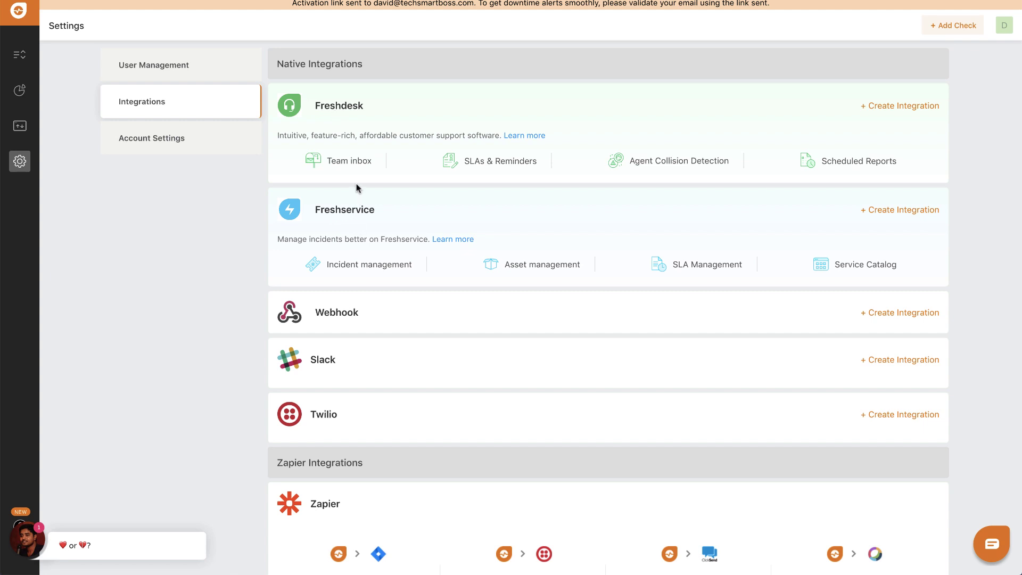
pyautogui.scroll(-1, 357, 188)
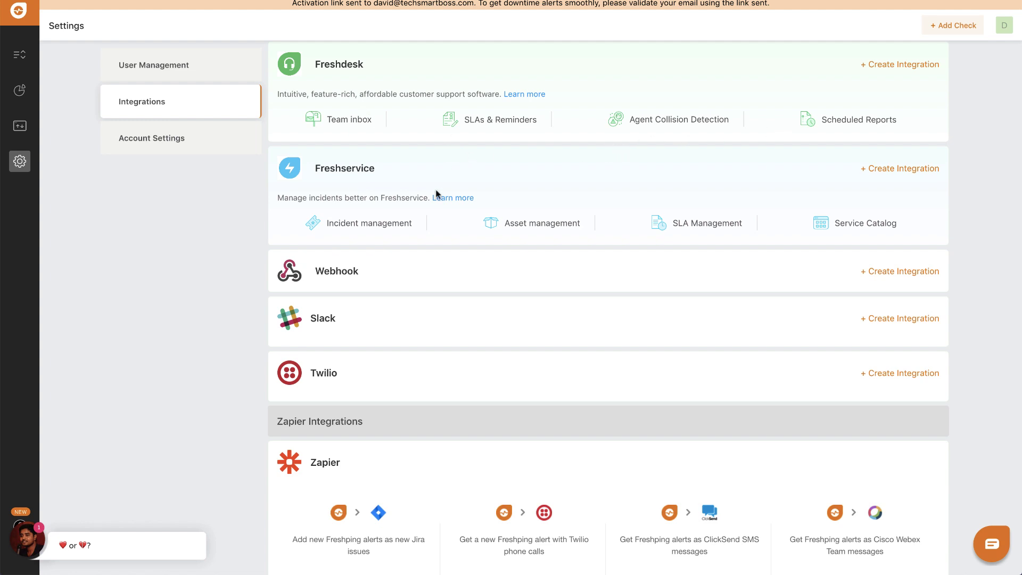
pyautogui.scroll(-2, 399, 194)
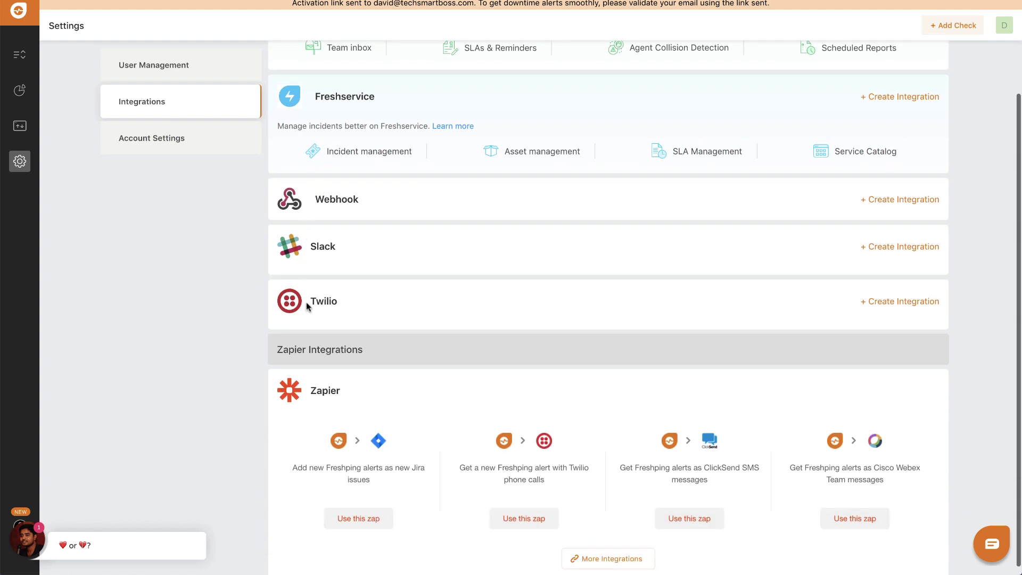
pyautogui.scroll(-1, 339, 311)
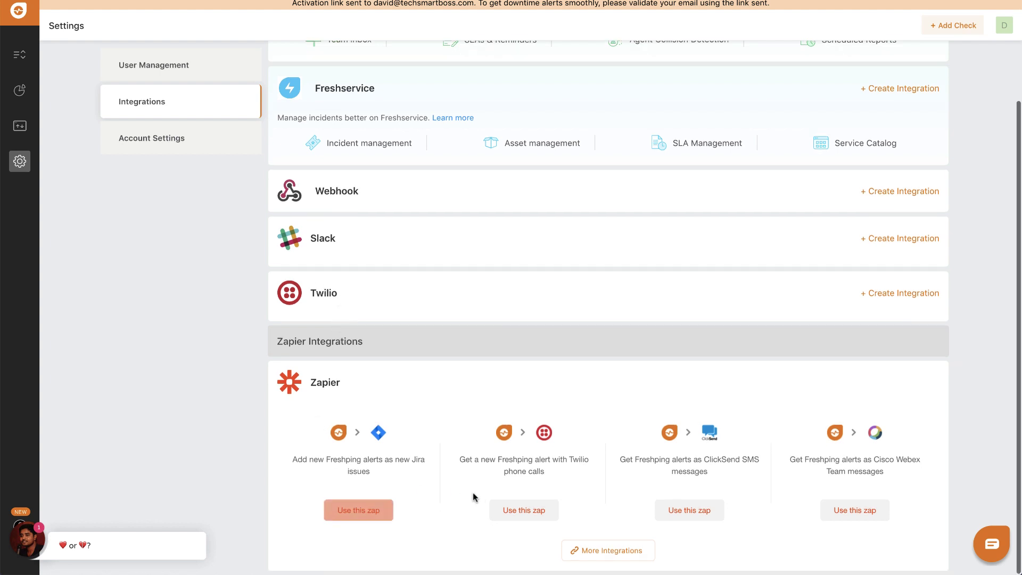
pyautogui.scroll(3, 526, 461)
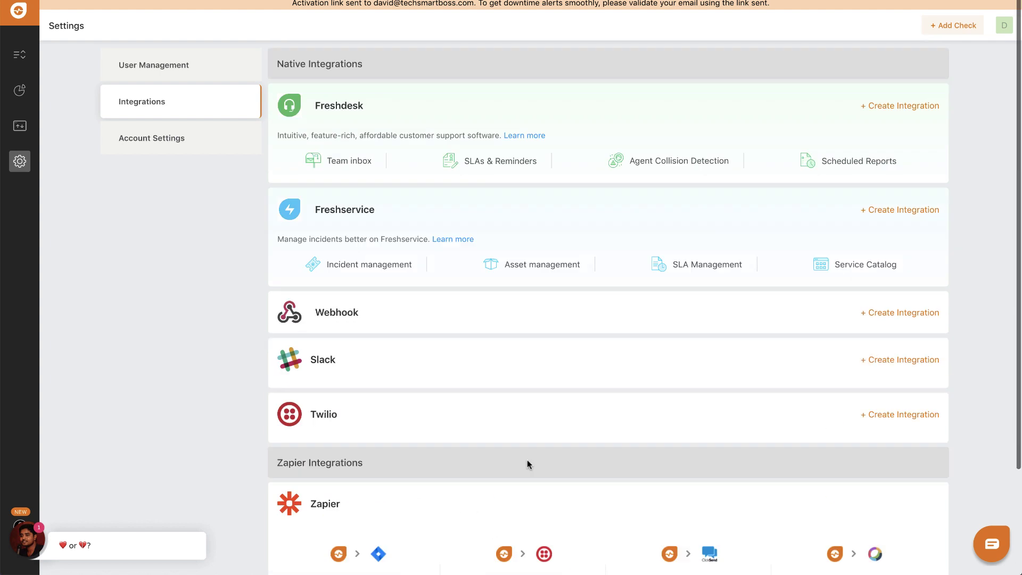
# - View the Account Settings form with account name, timezone and email alert sensitivity
pyautogui.click(153, 138)
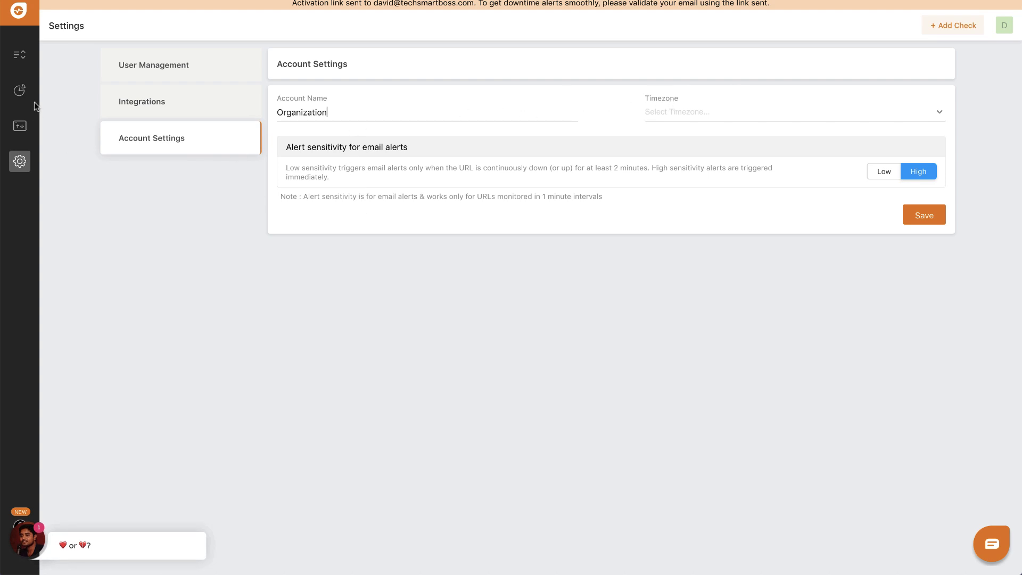
# - Return to the checks dashboard and show the row actions for First Check
pyautogui.click(20, 55)
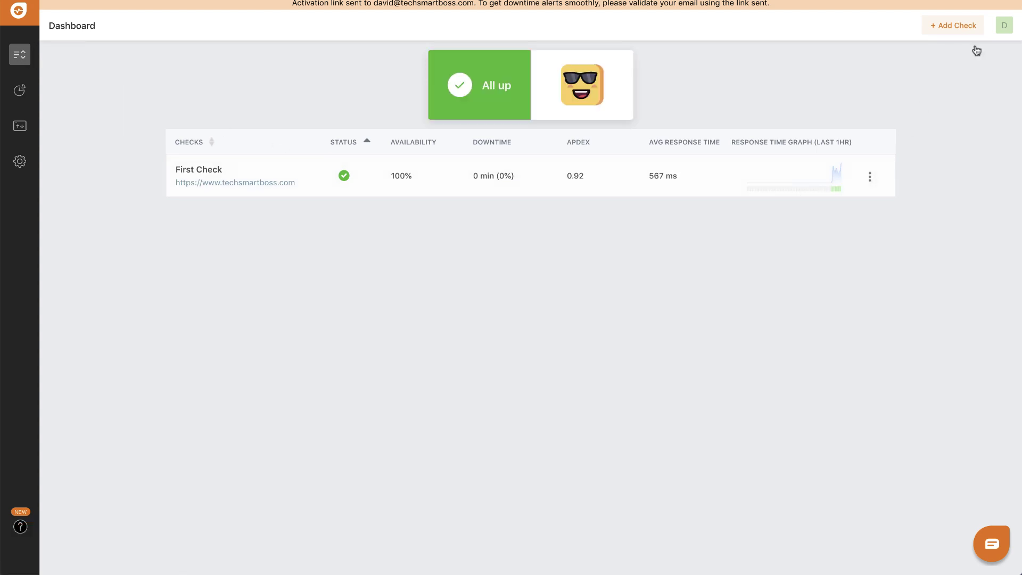
pyautogui.click(1004, 26)
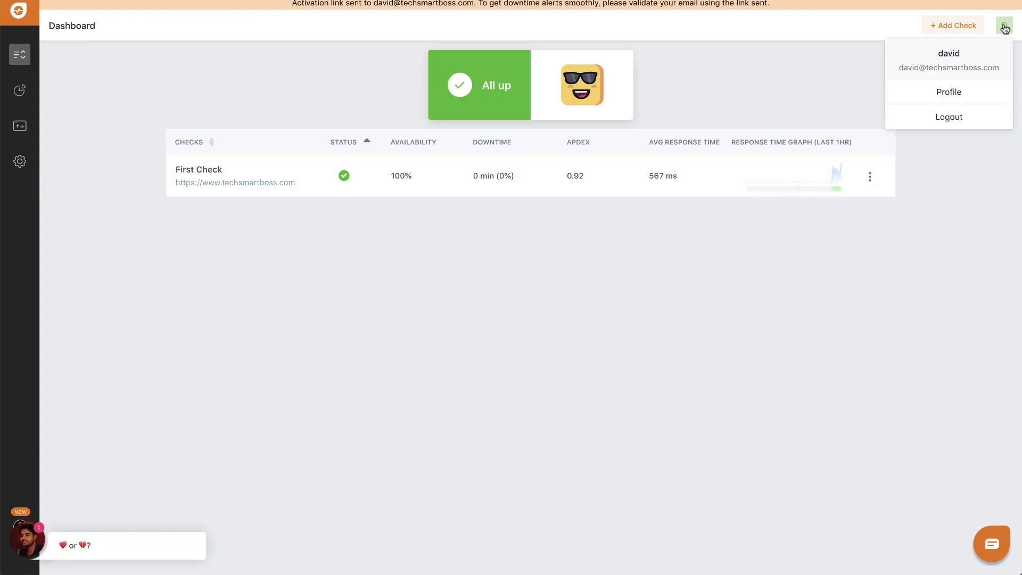
pyautogui.click(1004, 26)
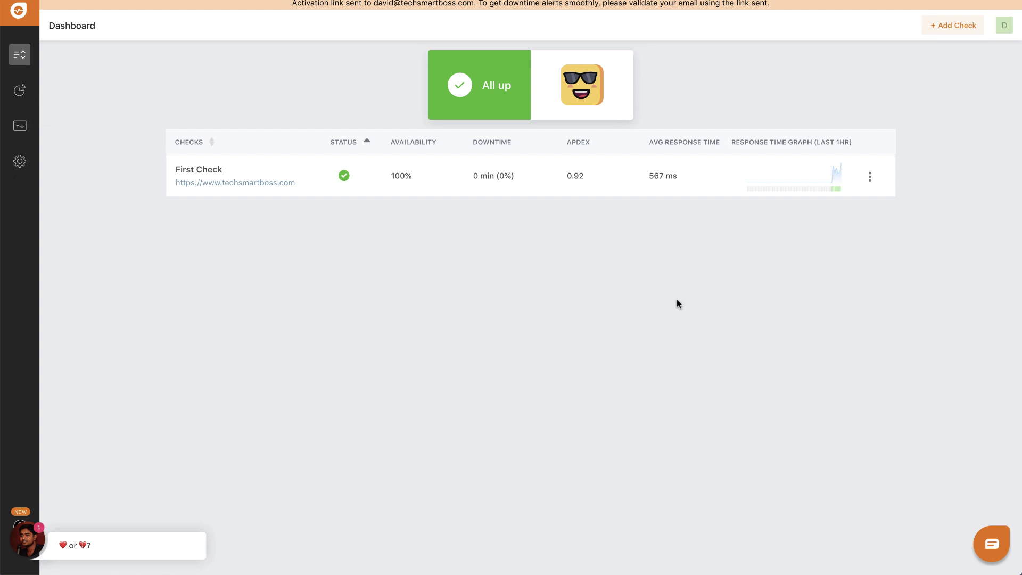
pyautogui.click(869, 177)
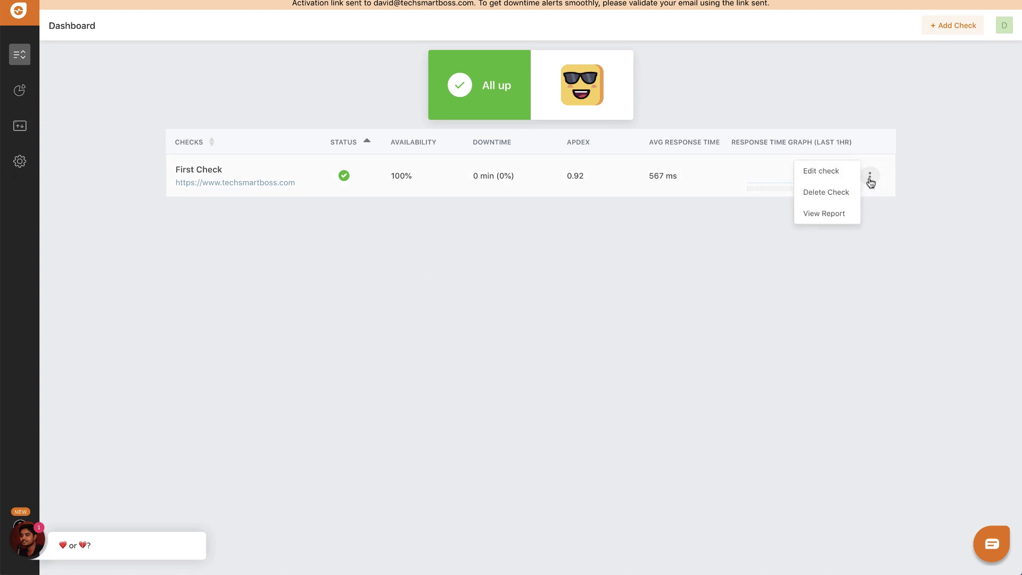
# - Edit First Check, review who gets its alerts, and go to user and group management
pyautogui.click(829, 173)
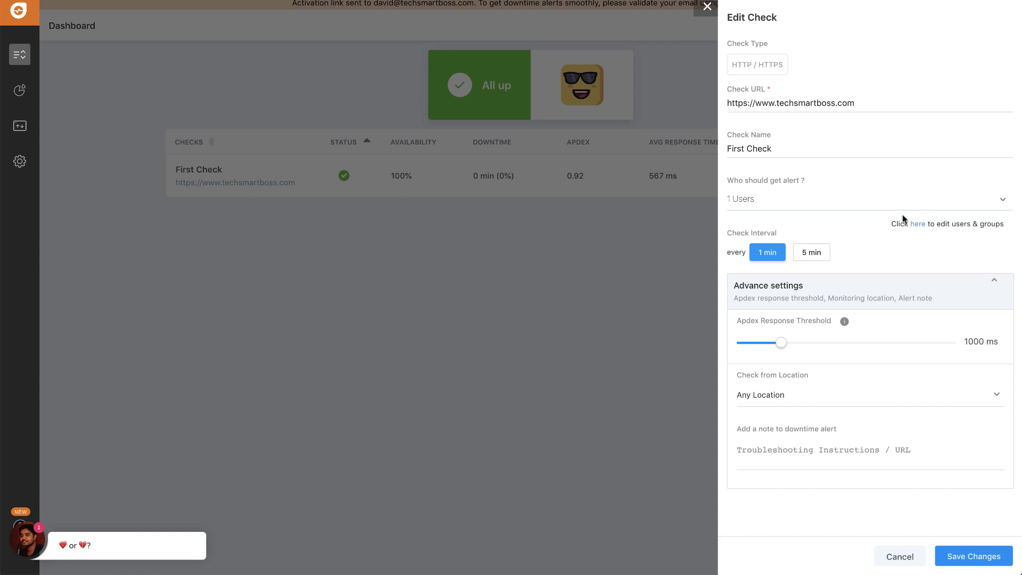
pyautogui.click(804, 200)
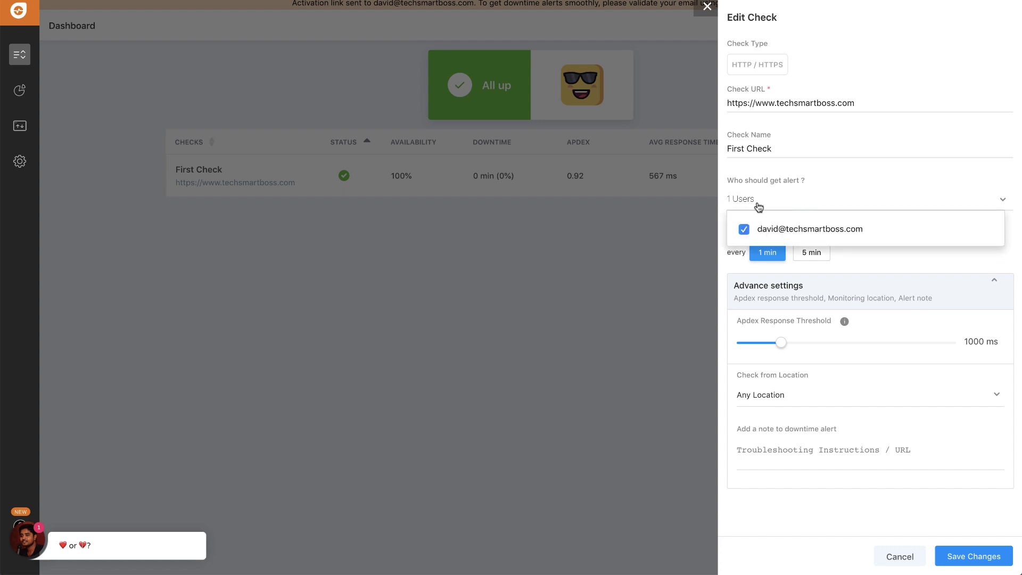
pyautogui.click(769, 210)
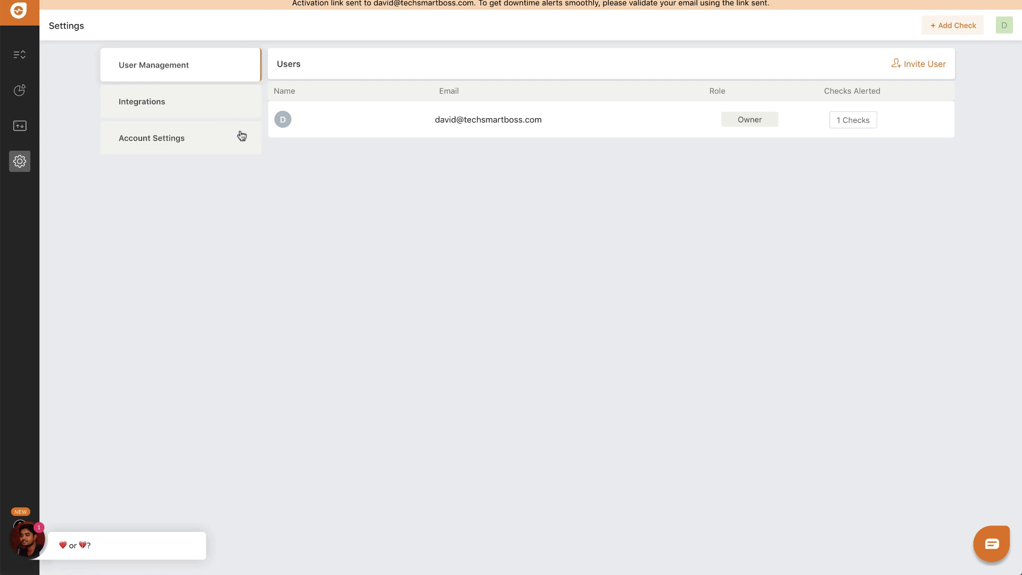
# - Dismiss the chat card and help list, then return to the checks dashboard
pyautogui.click(30, 529)
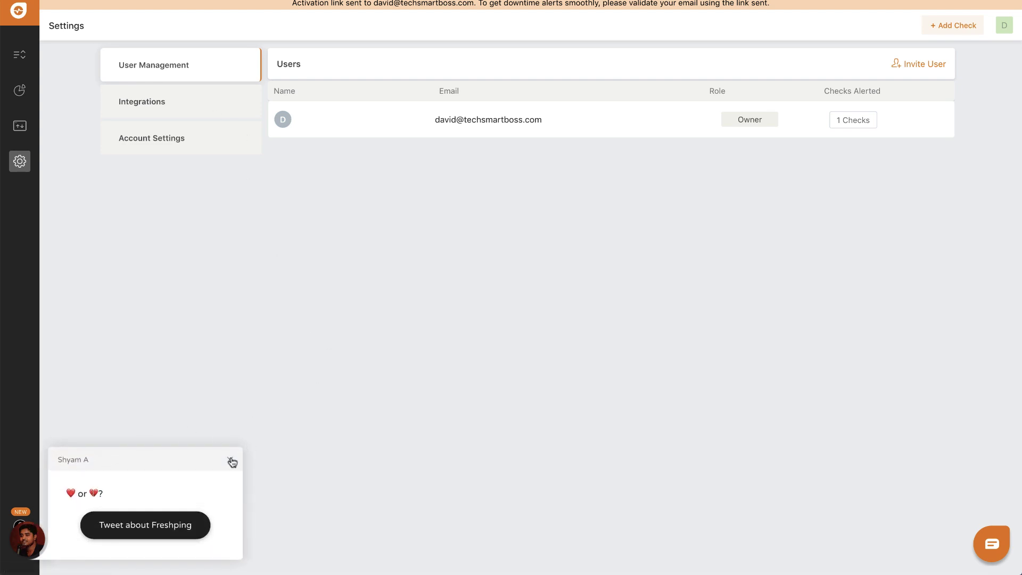
pyautogui.click(230, 460)
pyautogui.click(19, 527)
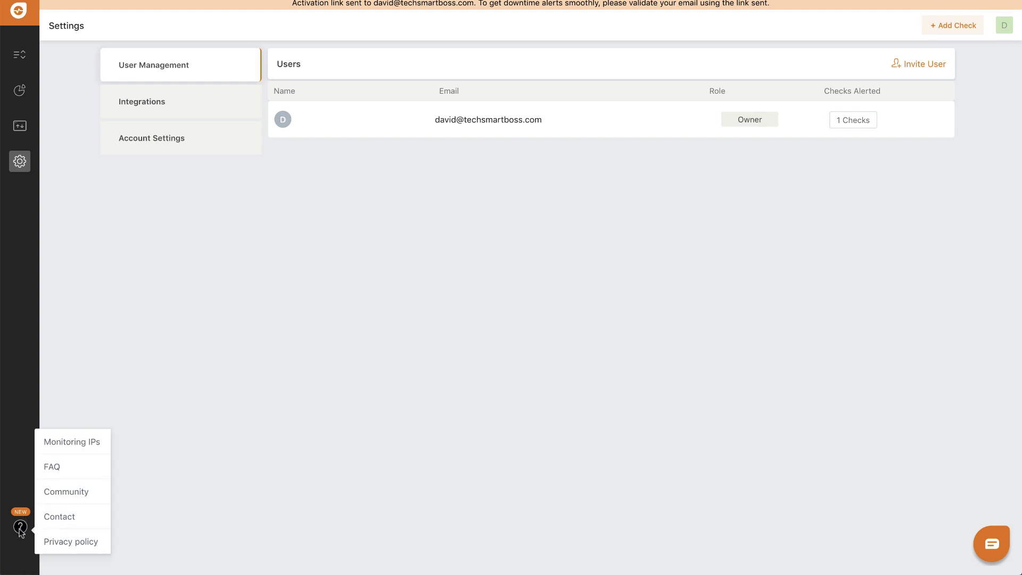
pyautogui.click(21, 521)
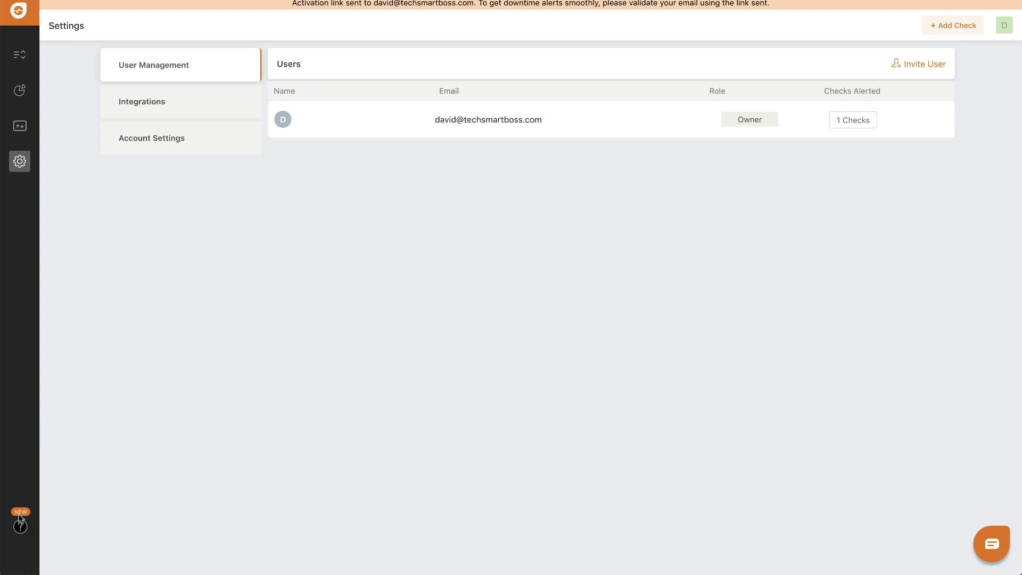
pyautogui.click(19, 54)
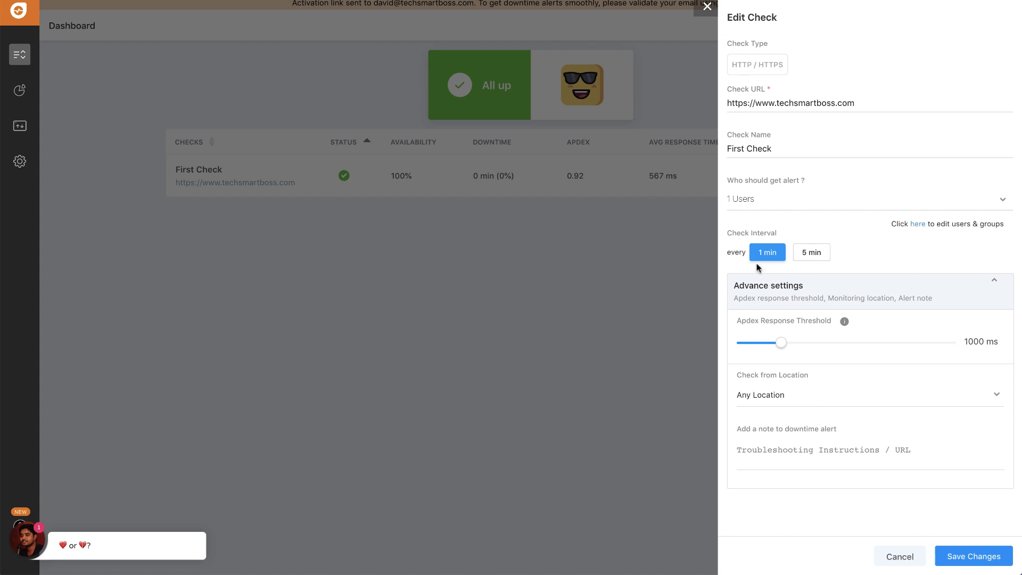
# - Close the check editor and visit Freshping's website from the Tech Smart Boss status page
pyautogui.click(706, 8)
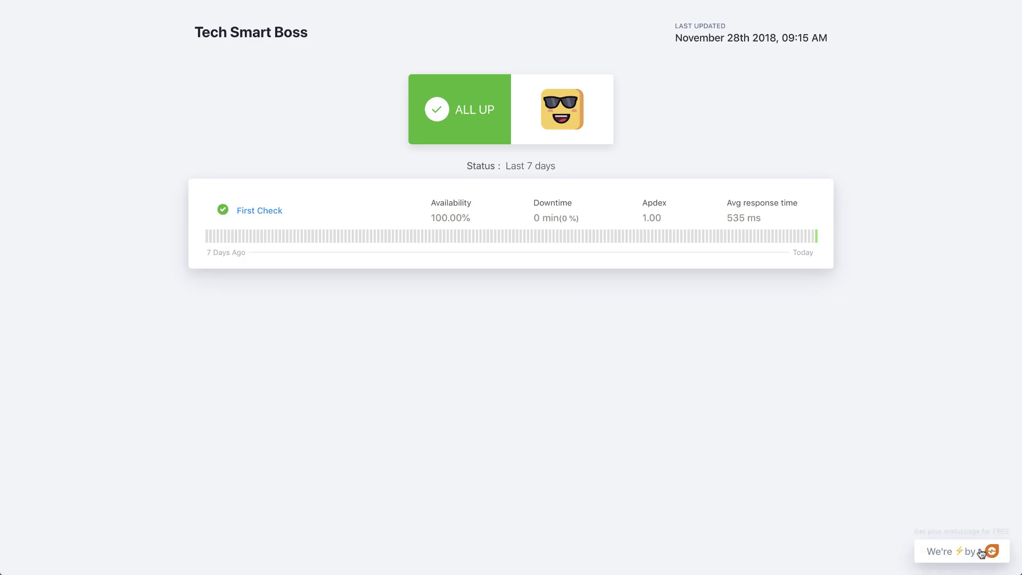
pyautogui.click(982, 554)
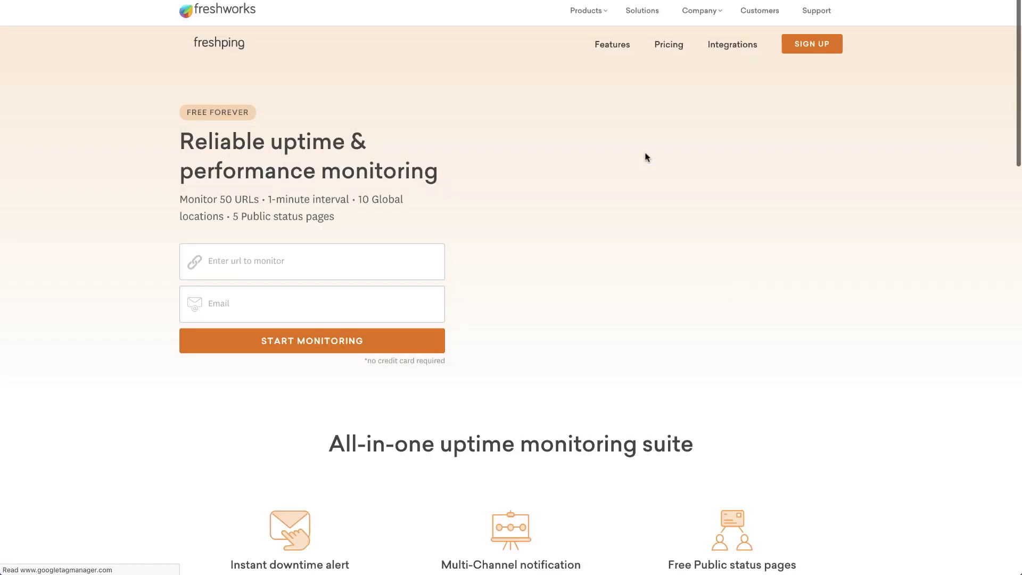
# - On the pricing page, highlight the FREE plan's public status pages limit and global test locations
pyautogui.click(675, 46)
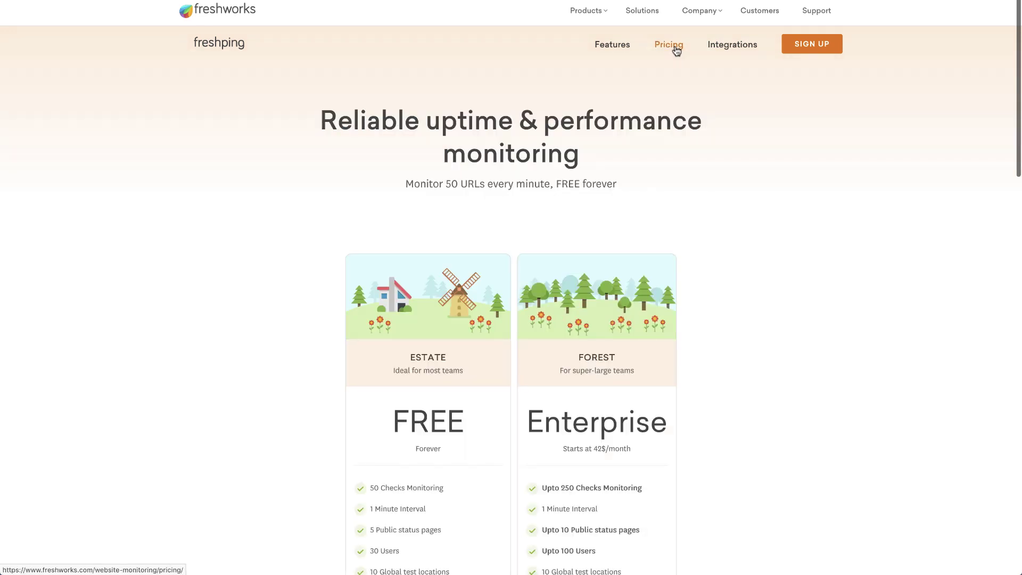
pyautogui.scroll(-2, 571, 274)
pyautogui.scroll(-2, 609, 270)
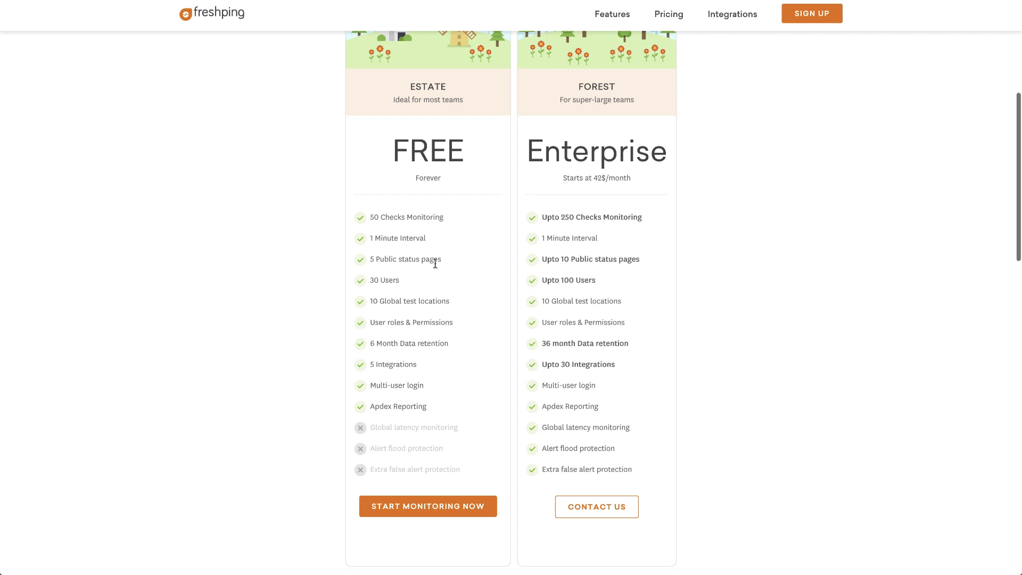
pyautogui.moveTo(369, 258)
pyautogui.mouseDown()
pyautogui.moveTo(397, 259)
pyautogui.moveTo(392, 279)
pyautogui.mouseUp()
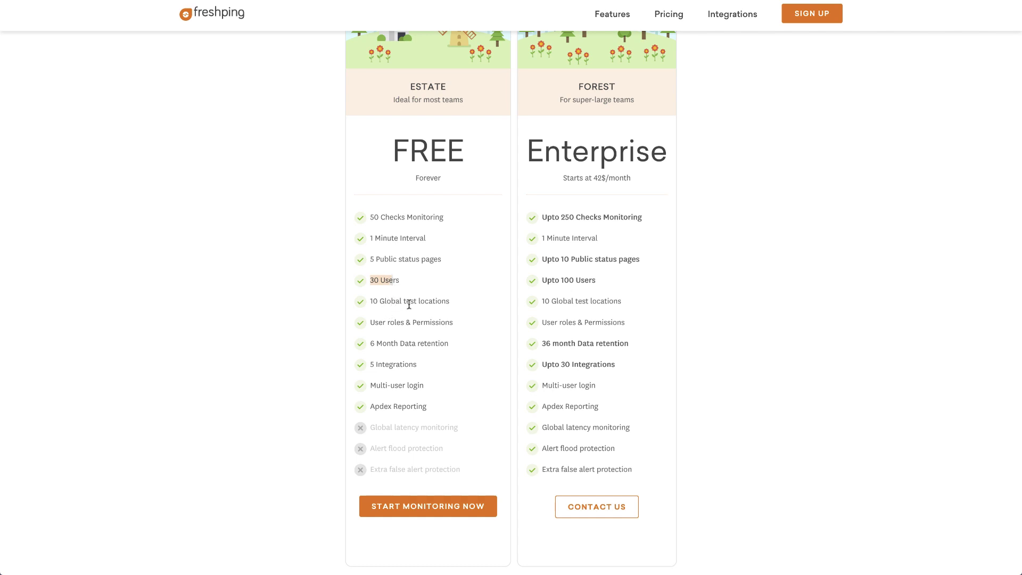
pyautogui.moveTo(411, 302); pyautogui.dragTo(365, 307)
pyautogui.scroll(-1, 501, 335)
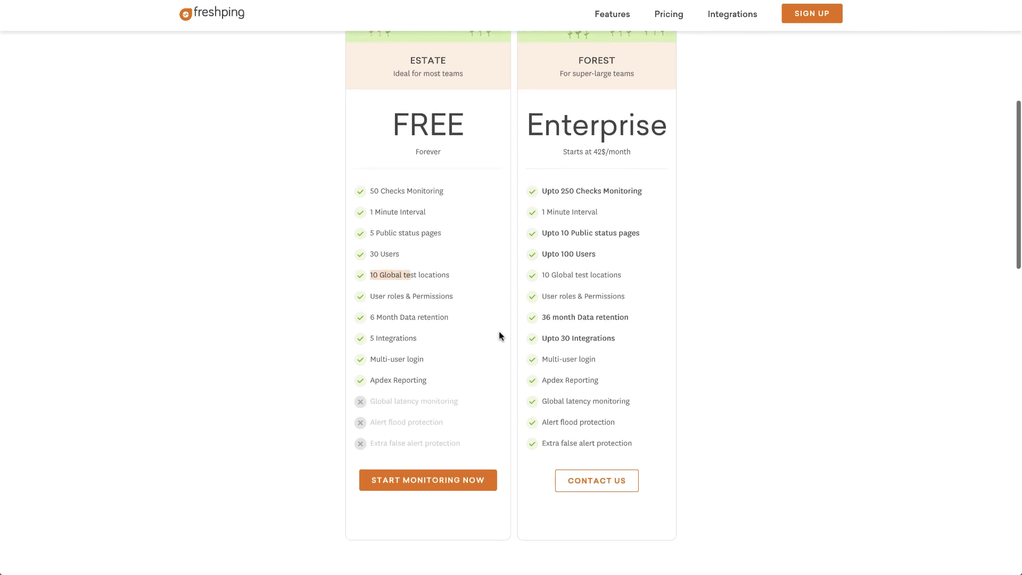
pyautogui.moveTo(376, 316); pyautogui.dragTo(396, 317)
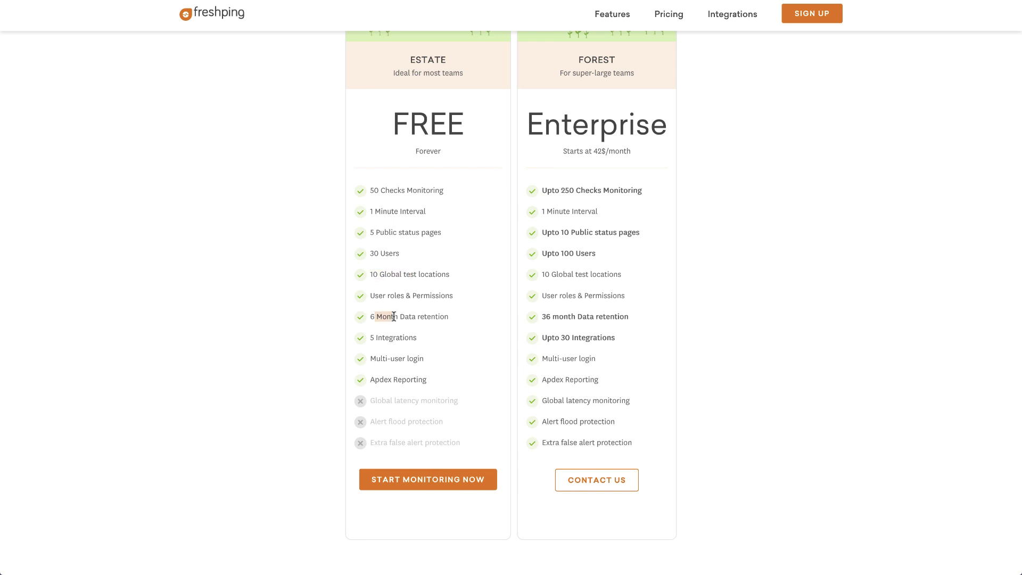
pyautogui.scroll(-1, 402, 335)
pyautogui.click(373, 317)
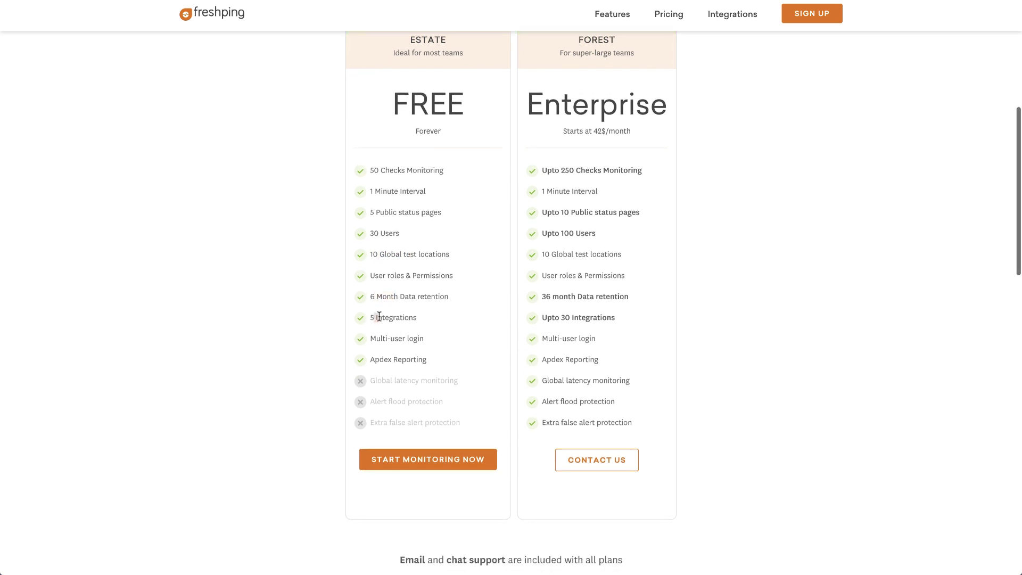
# - Compare the Enterprise plan's 30 integrations limit with the FREE plan's integrations line
pyautogui.moveTo(560, 317); pyautogui.dragTo(598, 317)
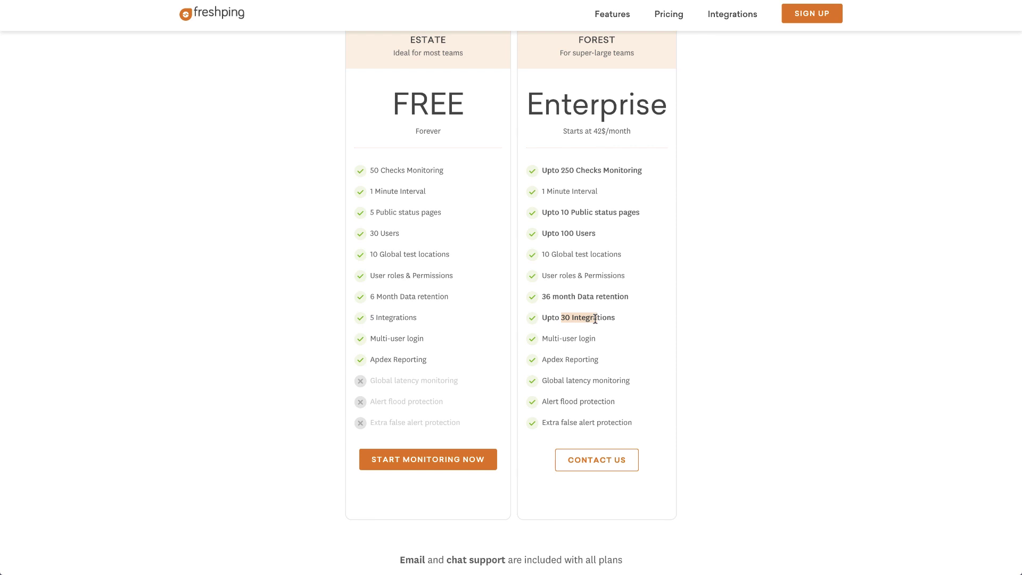
pyautogui.moveTo(369, 316); pyautogui.dragTo(388, 319)
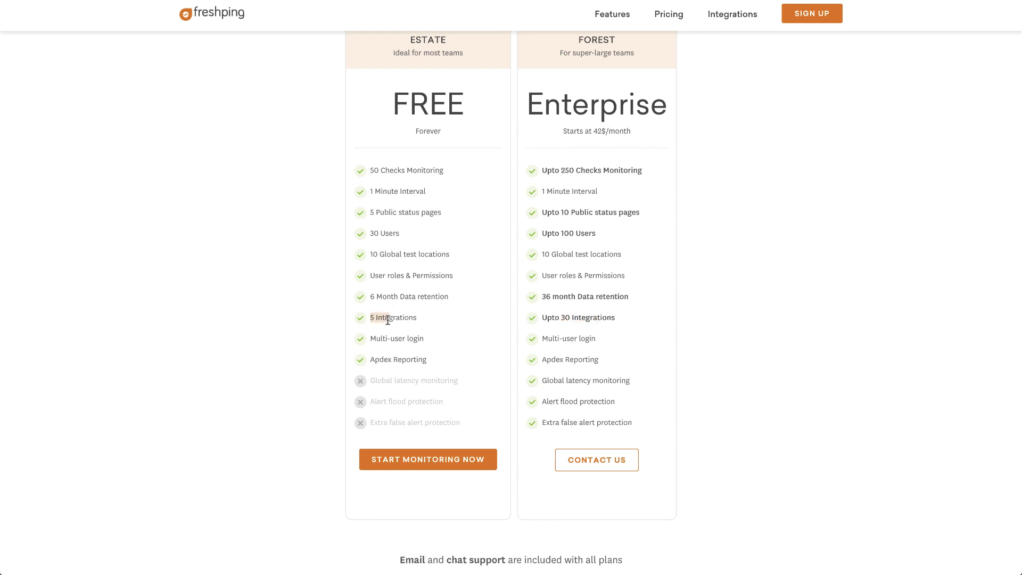
pyautogui.moveTo(388, 319); pyautogui.dragTo(398, 319)
# - Highlight Enterprise-only global latency monitoring, alert flood protection and false alert protection
pyautogui.moveTo(555, 380); pyautogui.dragTo(629, 380)
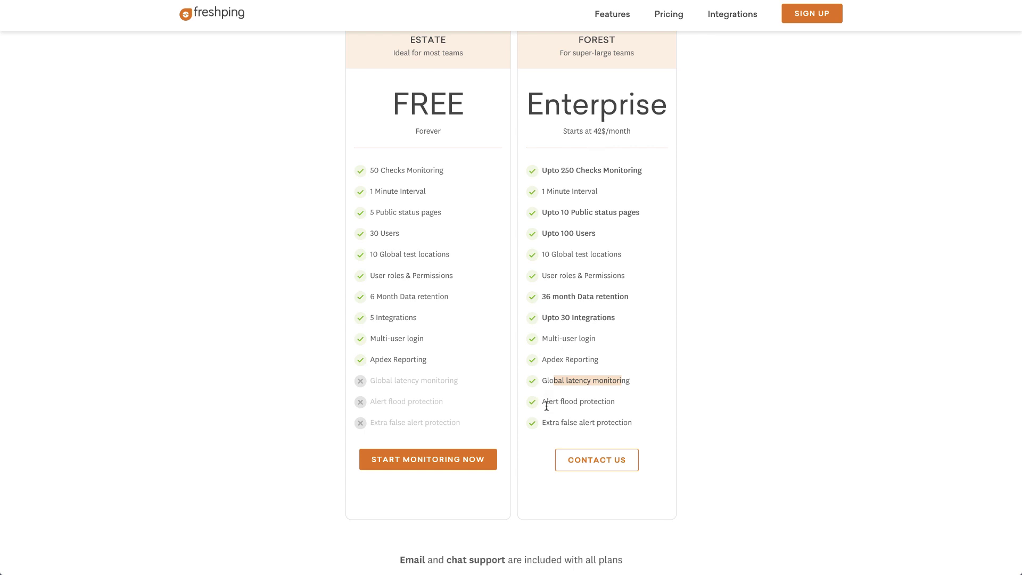
pyautogui.moveTo(546, 406); pyautogui.dragTo(619, 408)
pyautogui.click(616, 407)
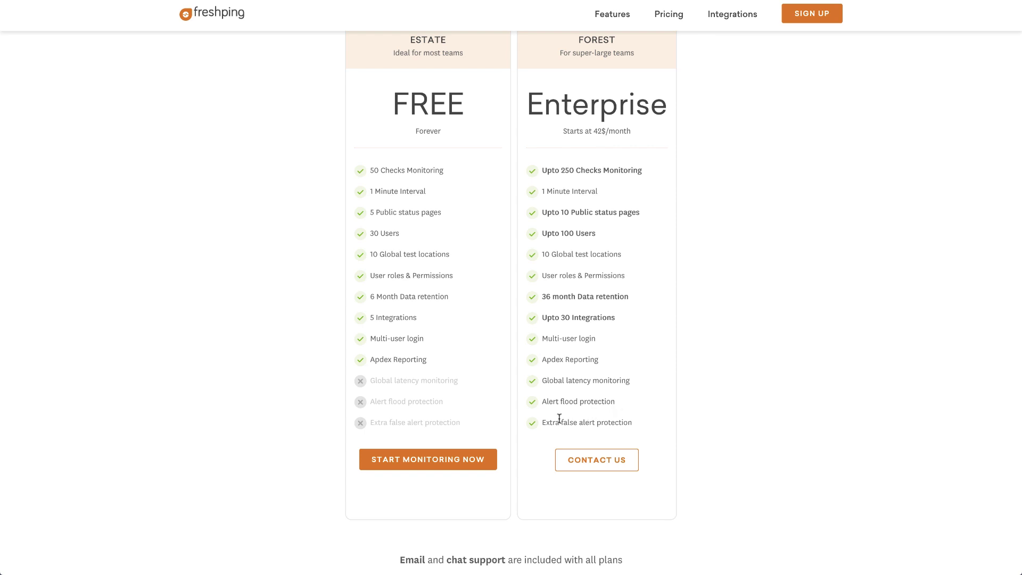
pyautogui.moveTo(549, 423); pyautogui.dragTo(618, 424)
pyautogui.scroll(-3, 536, 430)
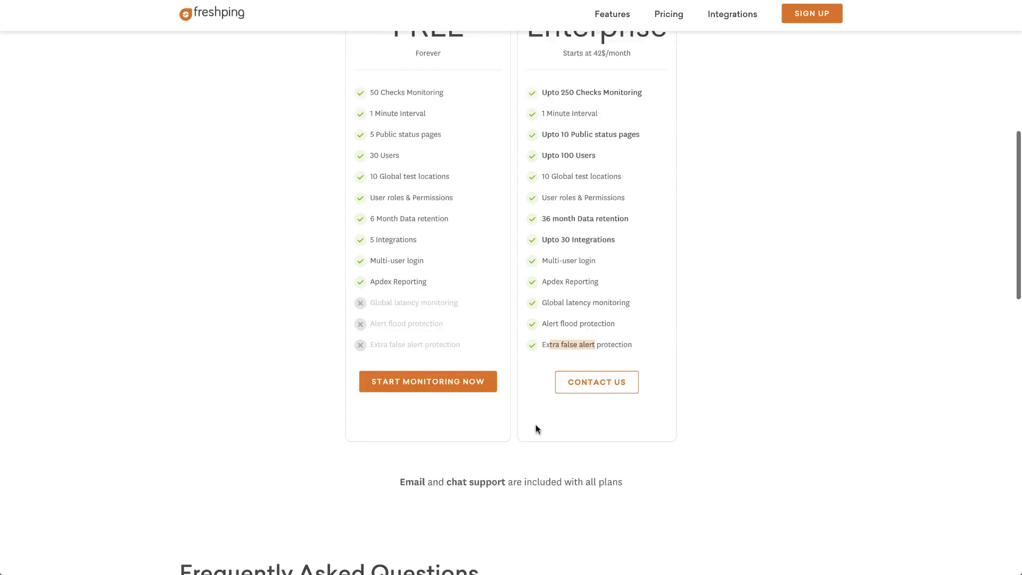
pyautogui.scroll(-2, 535, 430)
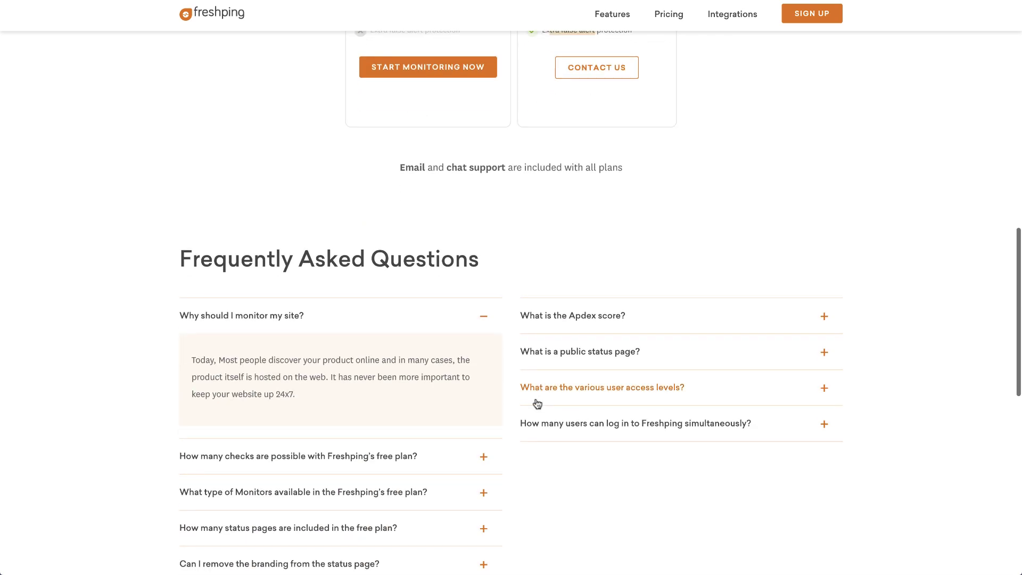
pyautogui.scroll(-2, 535, 404)
pyautogui.scroll(4, 379, 436)
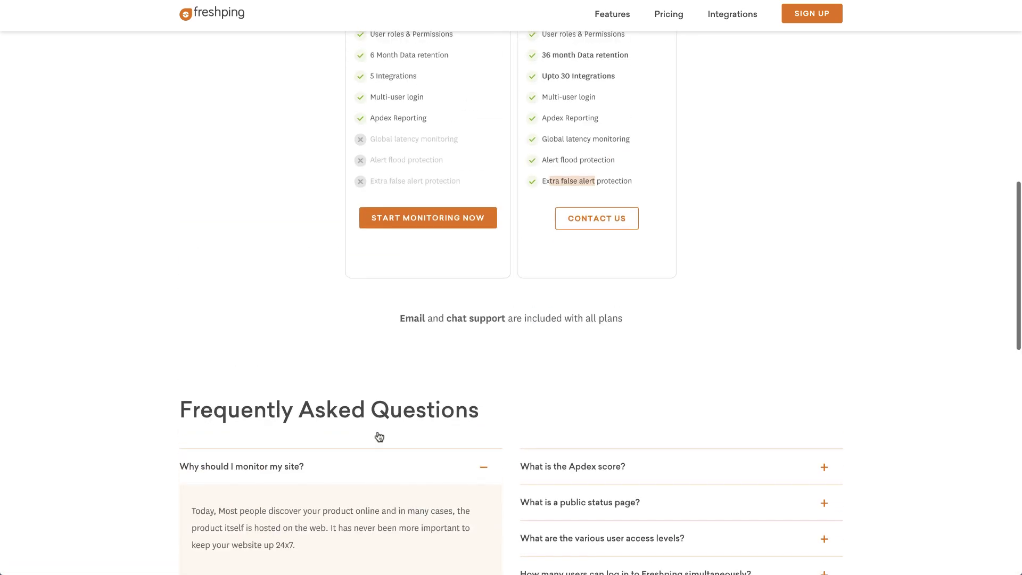
pyautogui.scroll(5, 421, 213)
pyautogui.scroll(1, 420, 80)
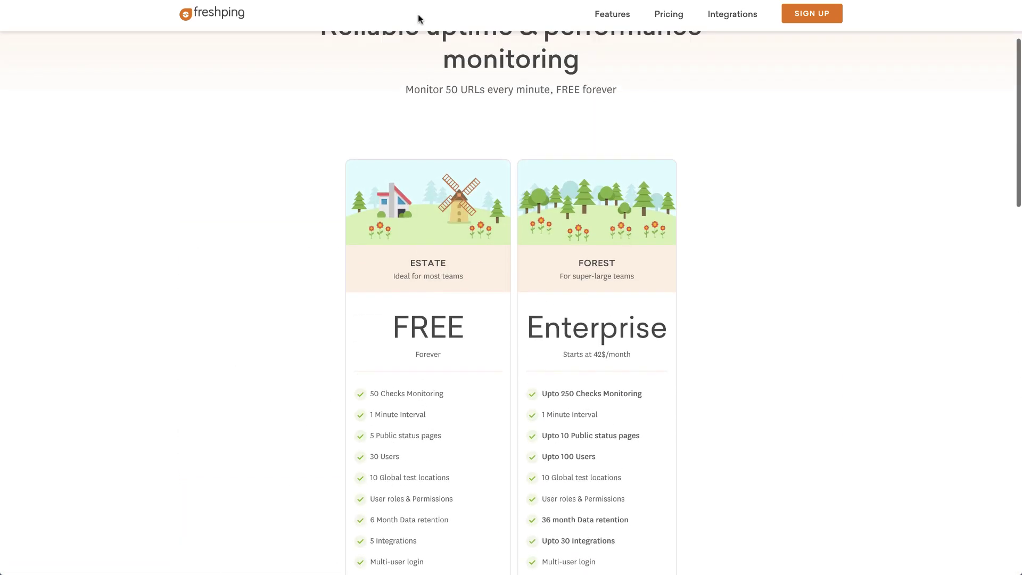